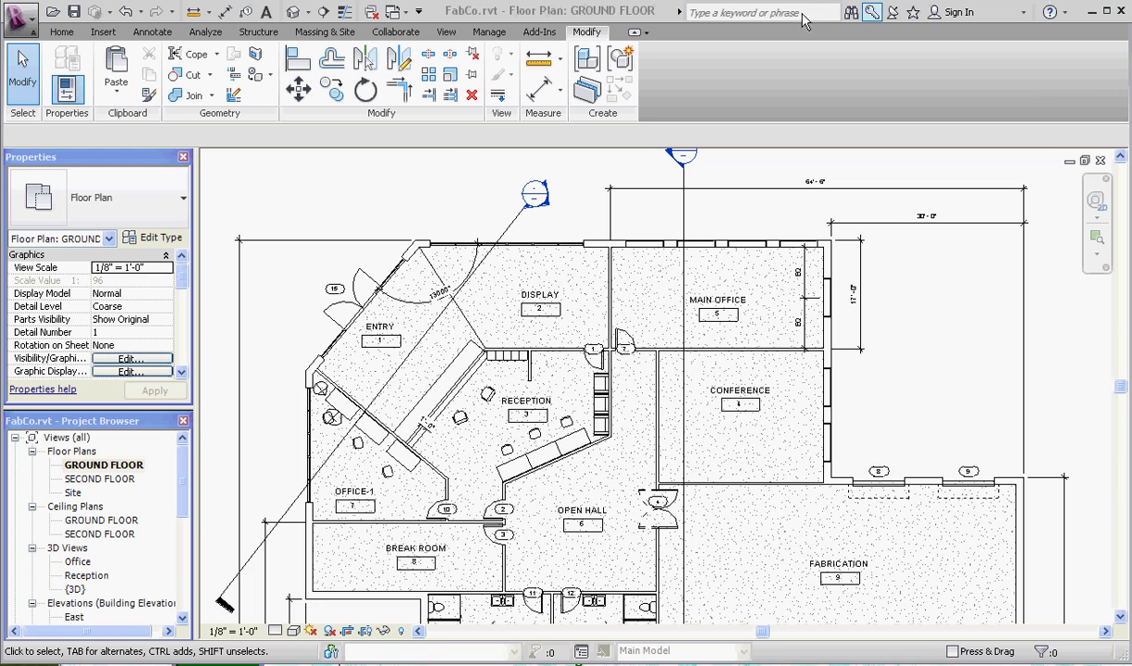
- Select the brick-on-metal-stud exterior wall along the top of the ground floor plan
left_click(611, 245)
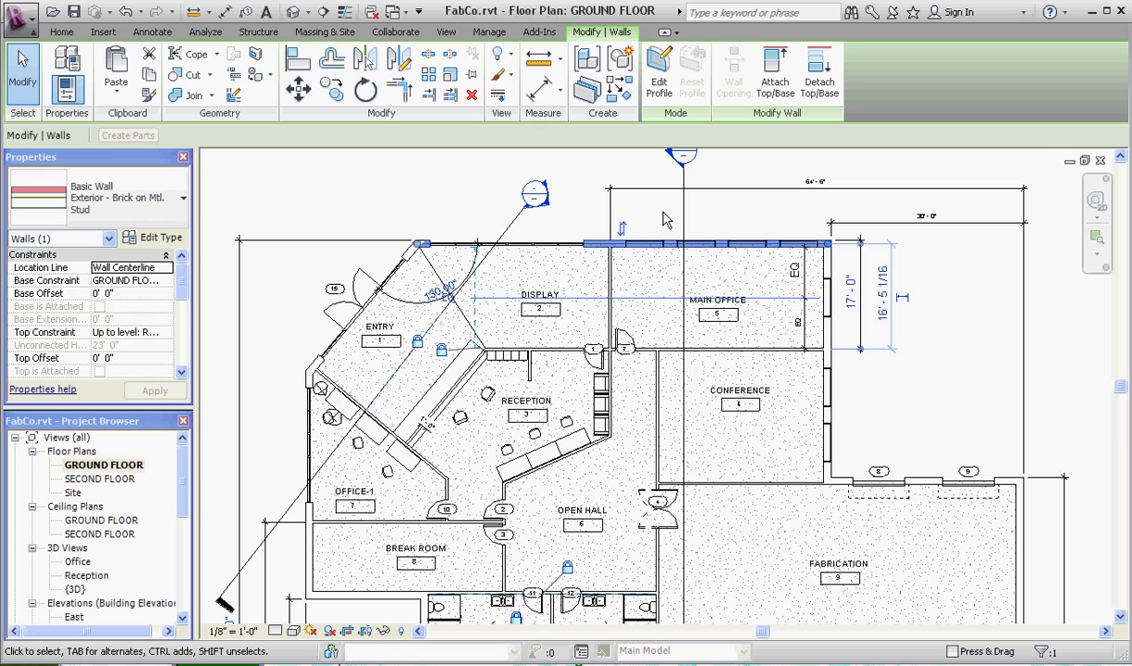
- Open the wall's type properties and set the preview to a Section view
left_click(163, 242)
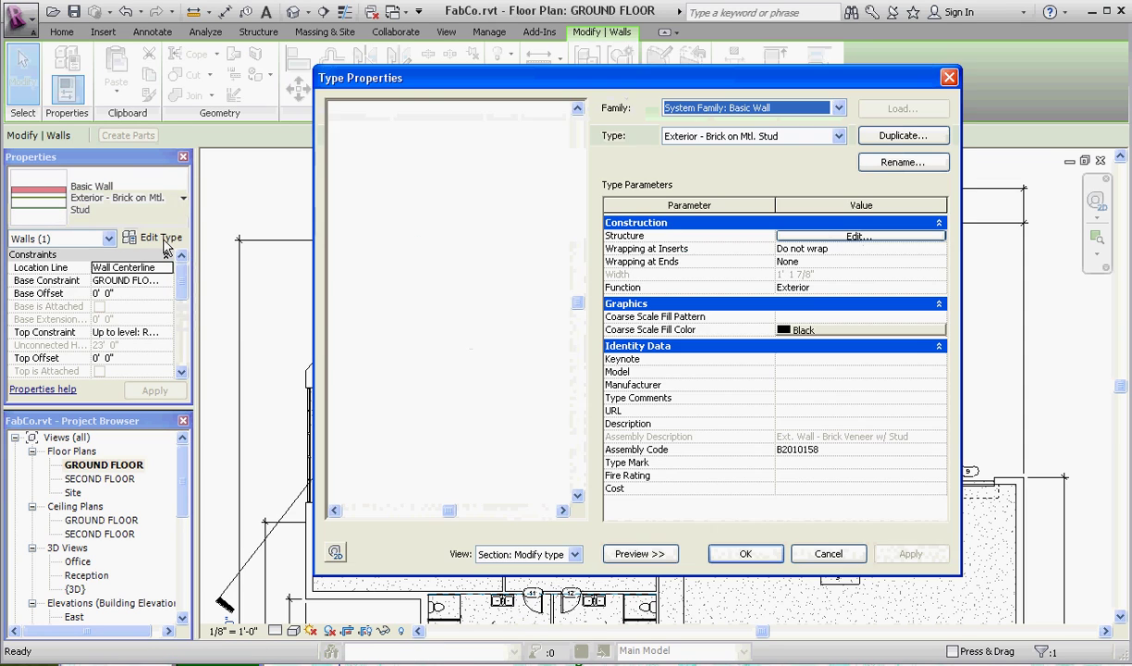
left_click(641, 554)
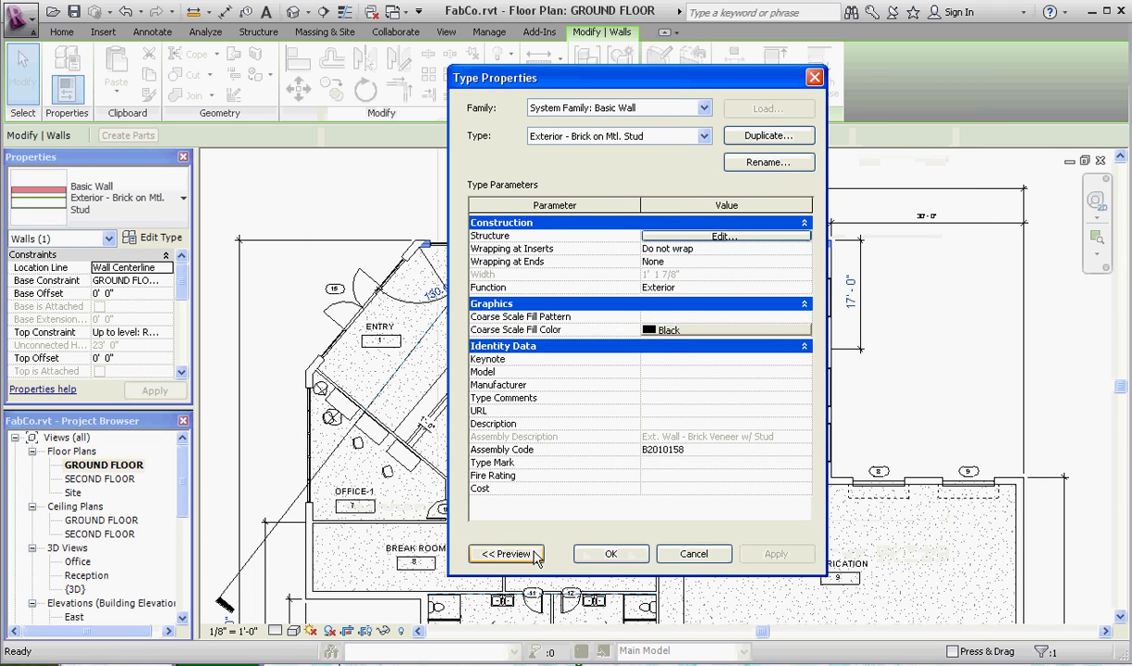
left_click(518, 619)
left_click(536, 555)
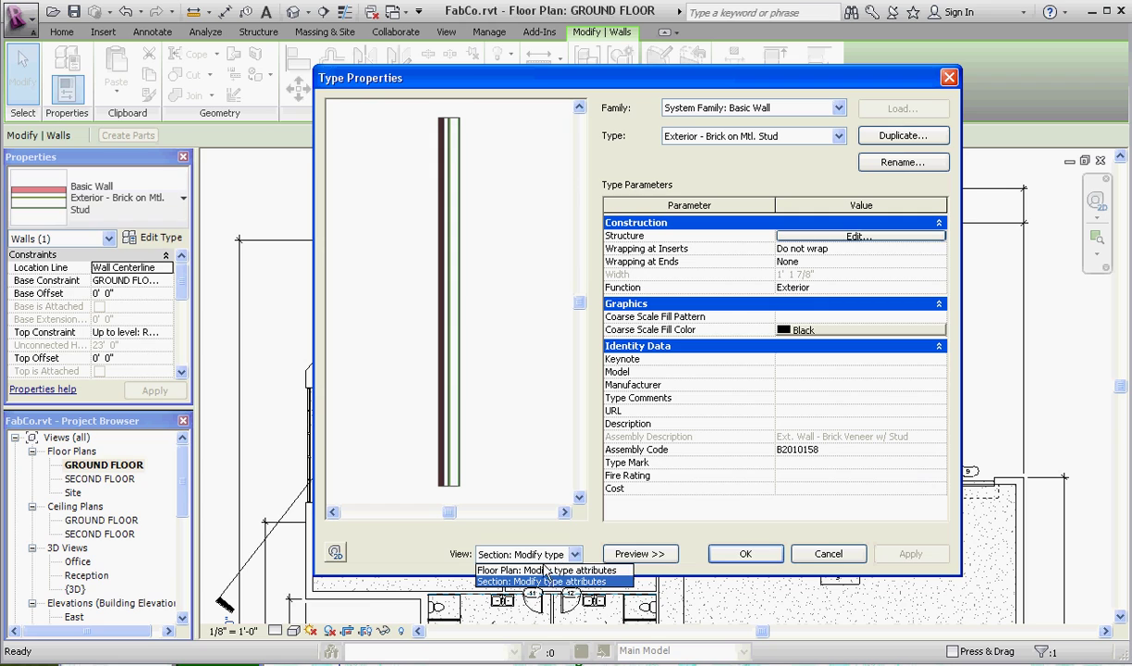
left_click(536, 582)
scroll(440, 171, "up", 3)
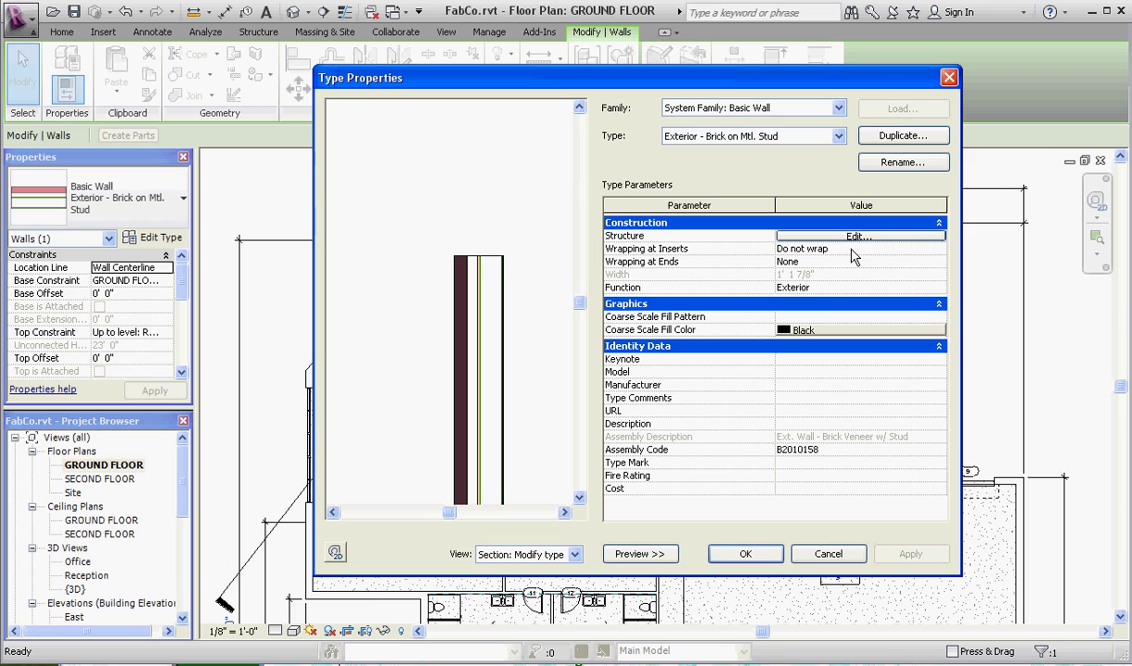
- Duplicate the wall type as 'Exterior - Brick on Mtl. Stud-Parapet'
left_click(897, 135)
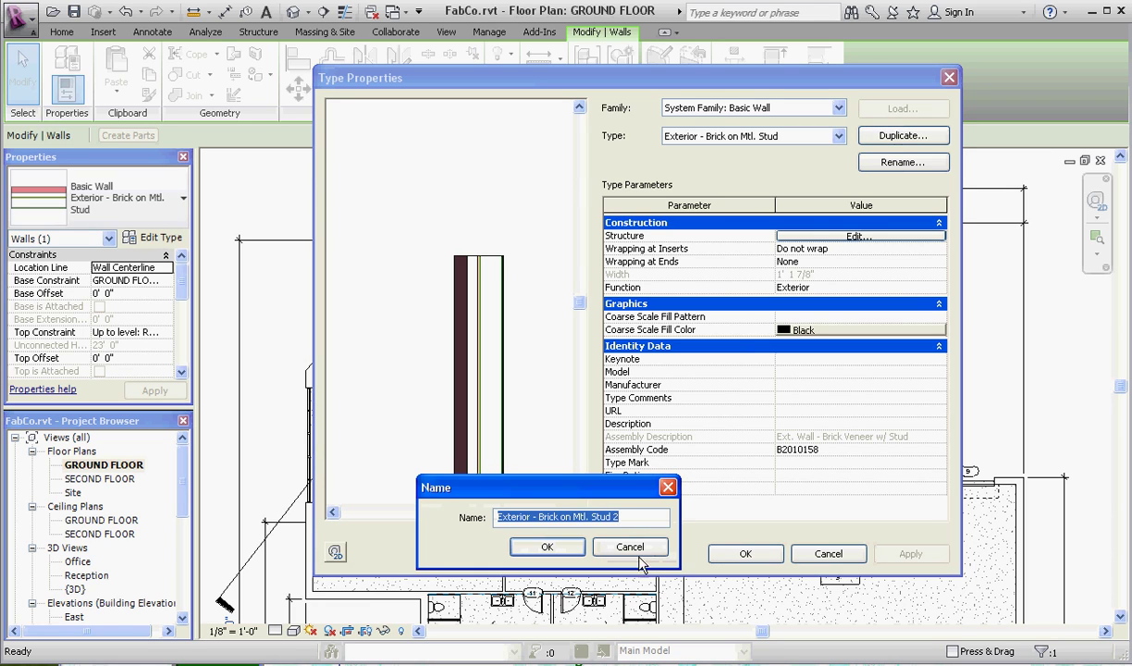
left_click(635, 517)
key("BackSpace")
key("BackSpace")
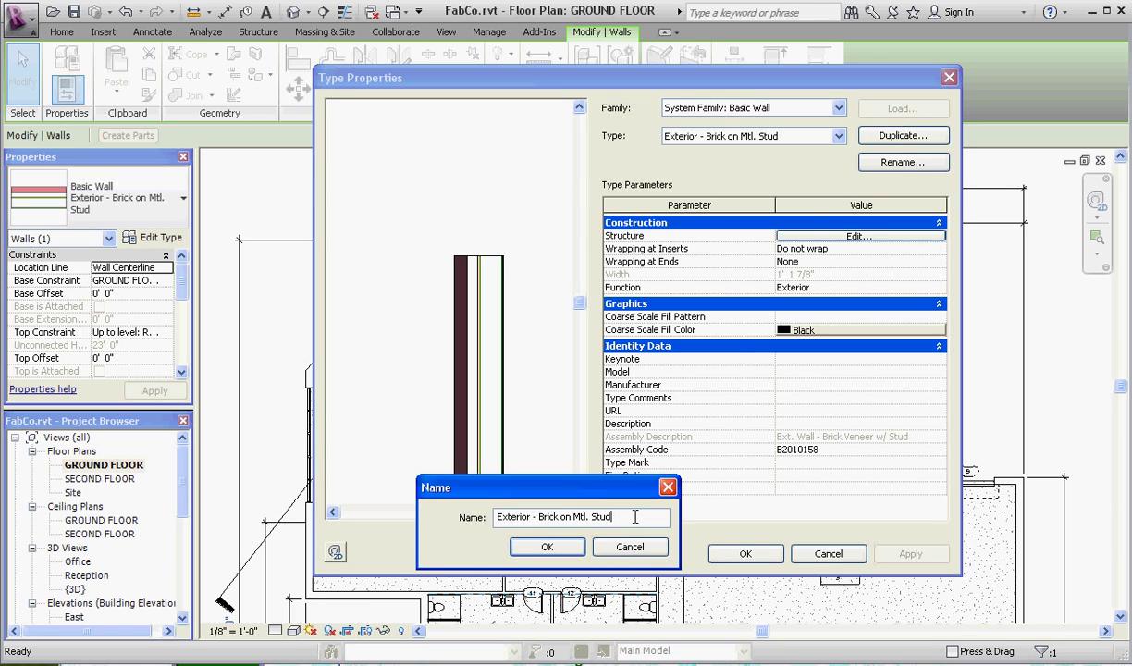
type("-Parapet")
left_click(546, 547)
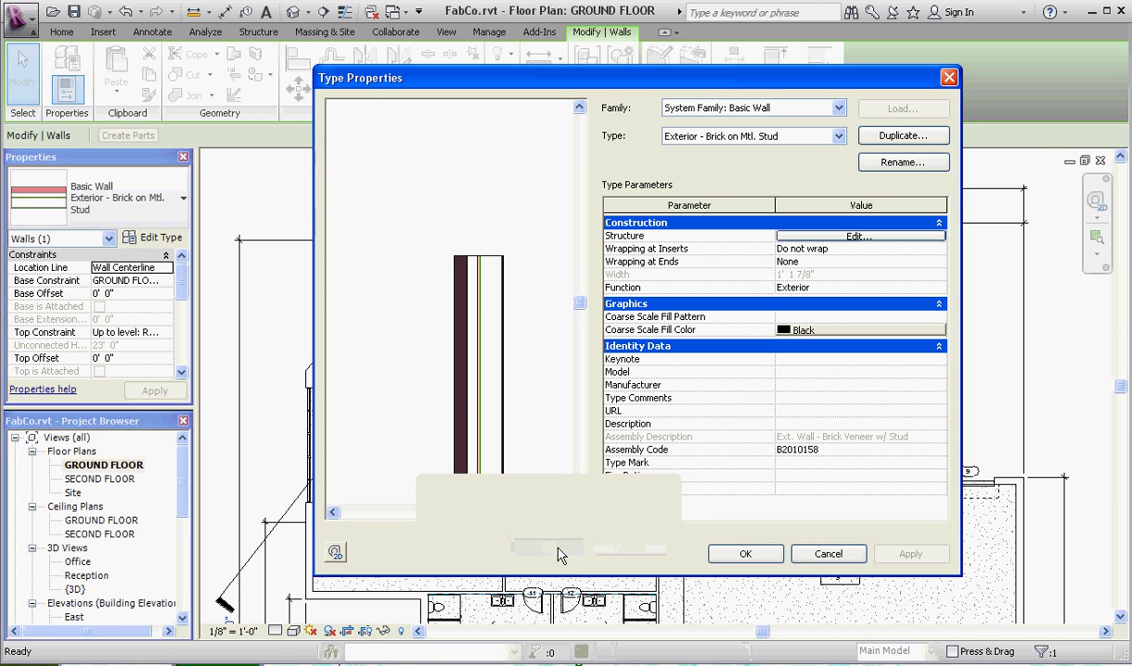
- Open Edit Assembly to view the nine layers of the Parapet wall type's structure
left_click(859, 236)
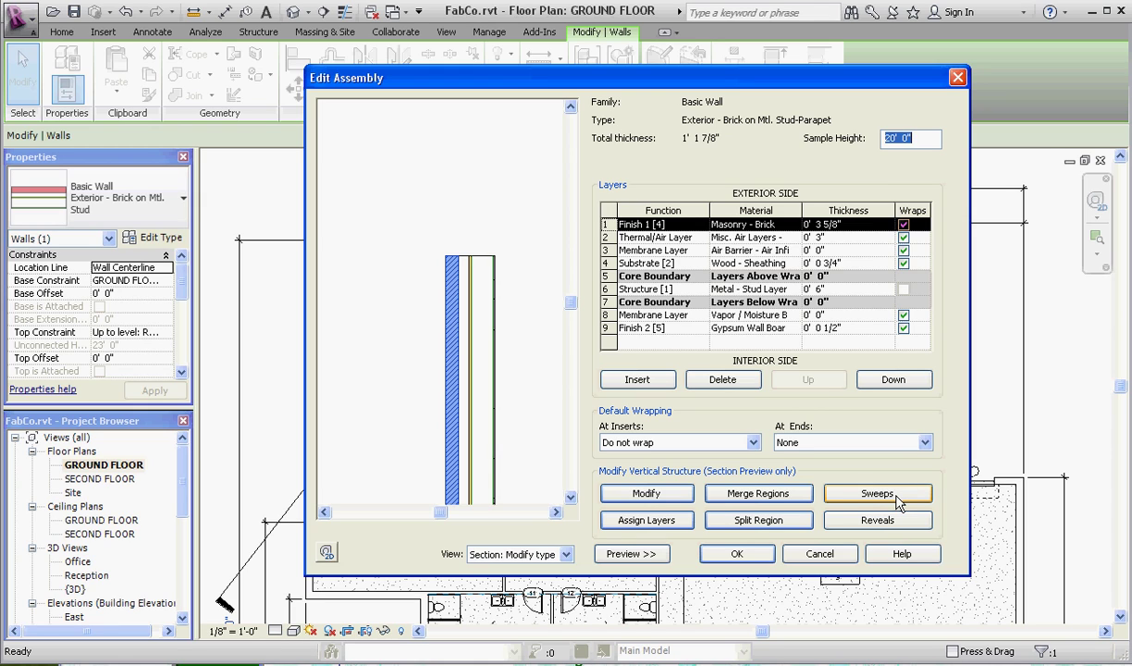
- Add a new wall sweep with the Default profile and check the available profiles
left_click(877, 494)
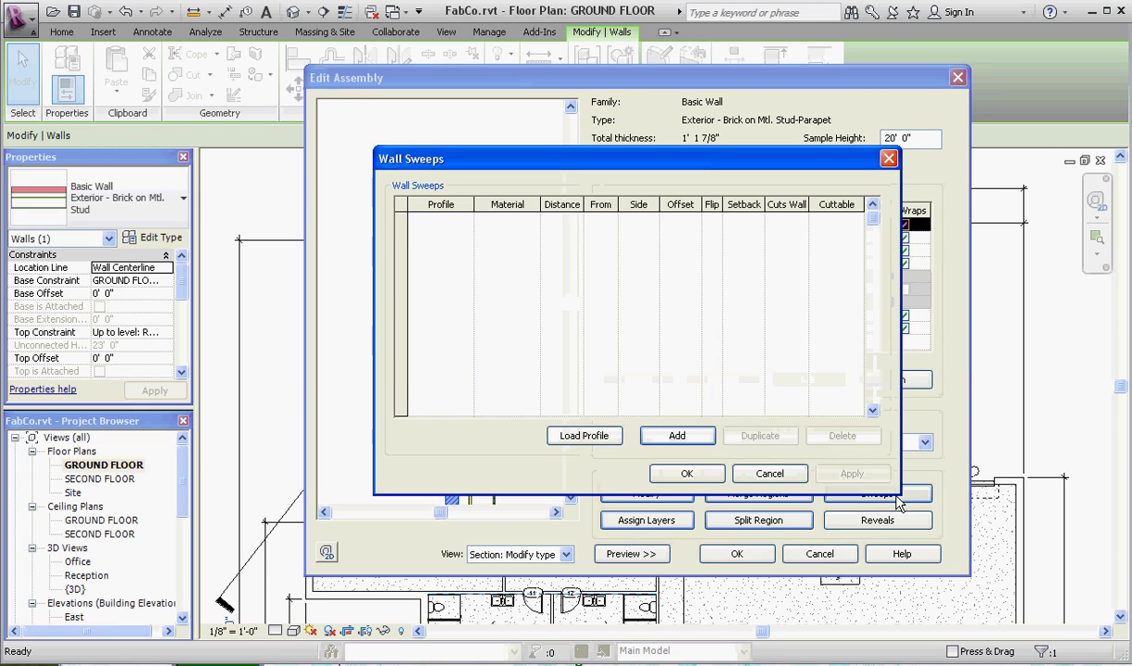
left_click(696, 440)
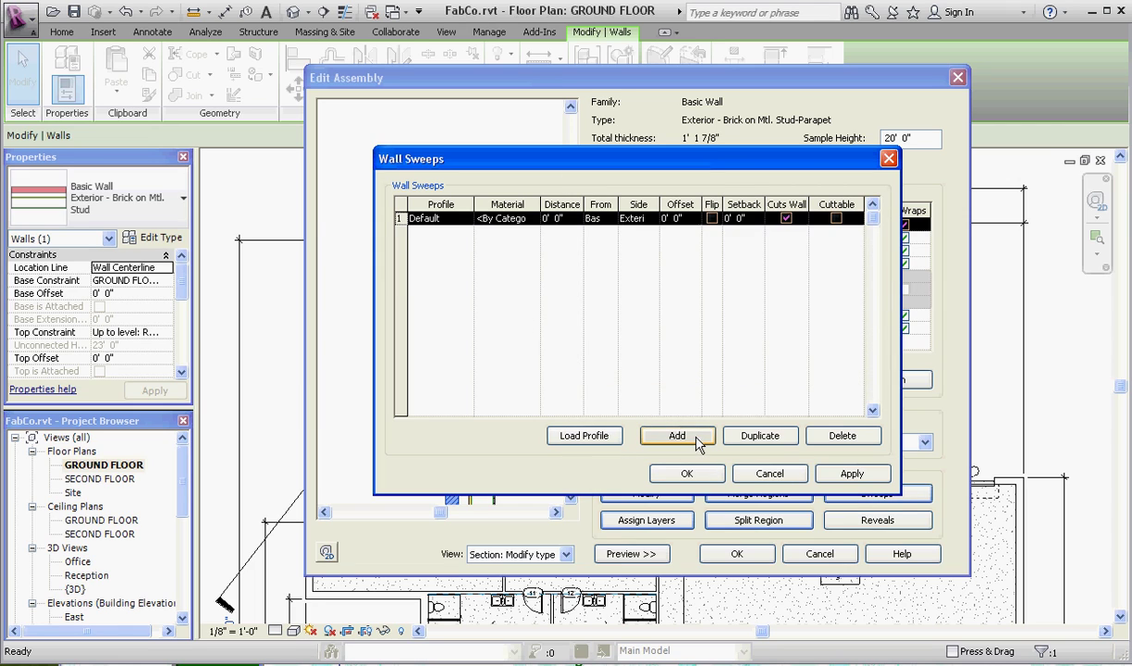
left_click(461, 226)
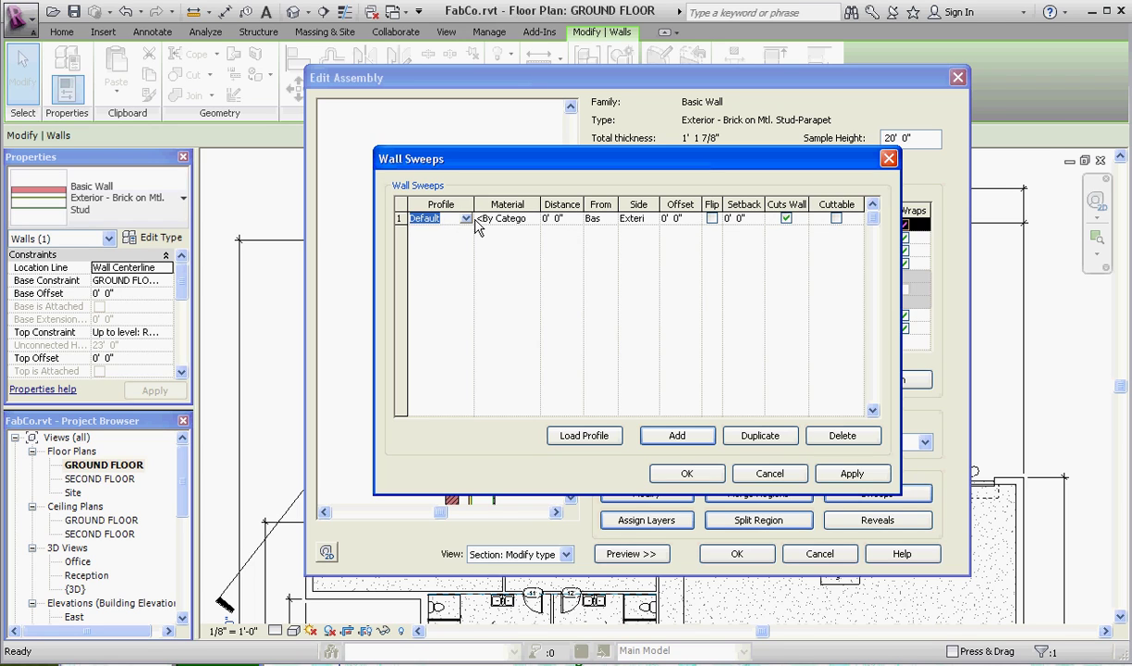
left_click(466, 220)
left_click(466, 220)
left_click(466, 220)
left_click(450, 219)
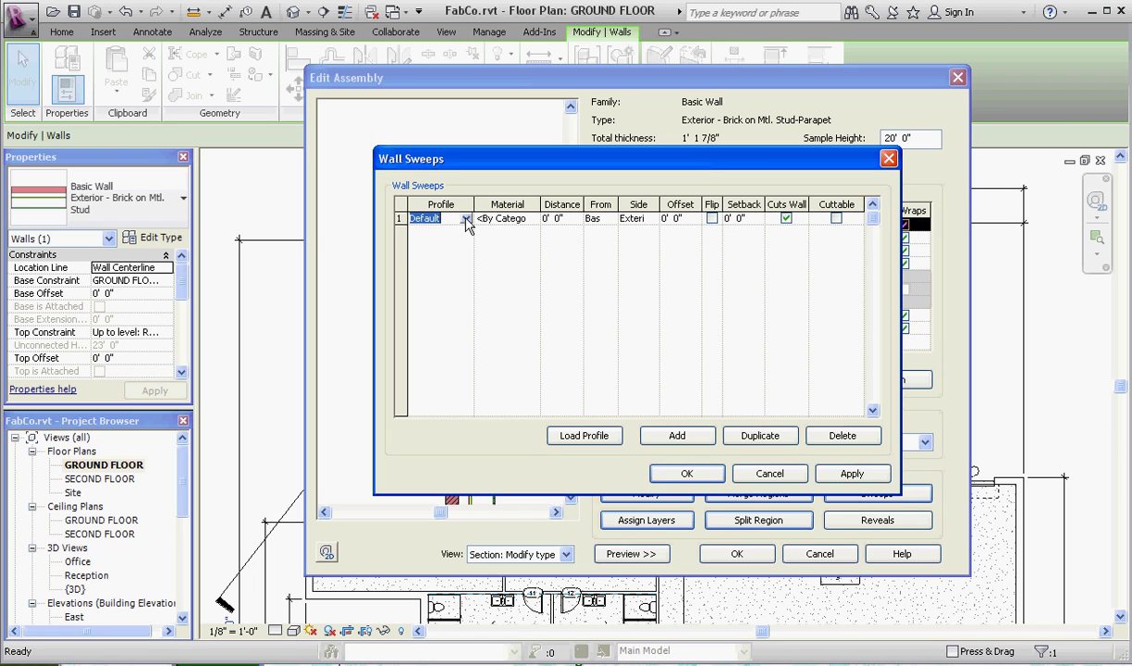
- Browse the Profiles library, previewing cornice and crown profiles, and select Parapet Cap-Precast.rfa
left_click(583, 436)
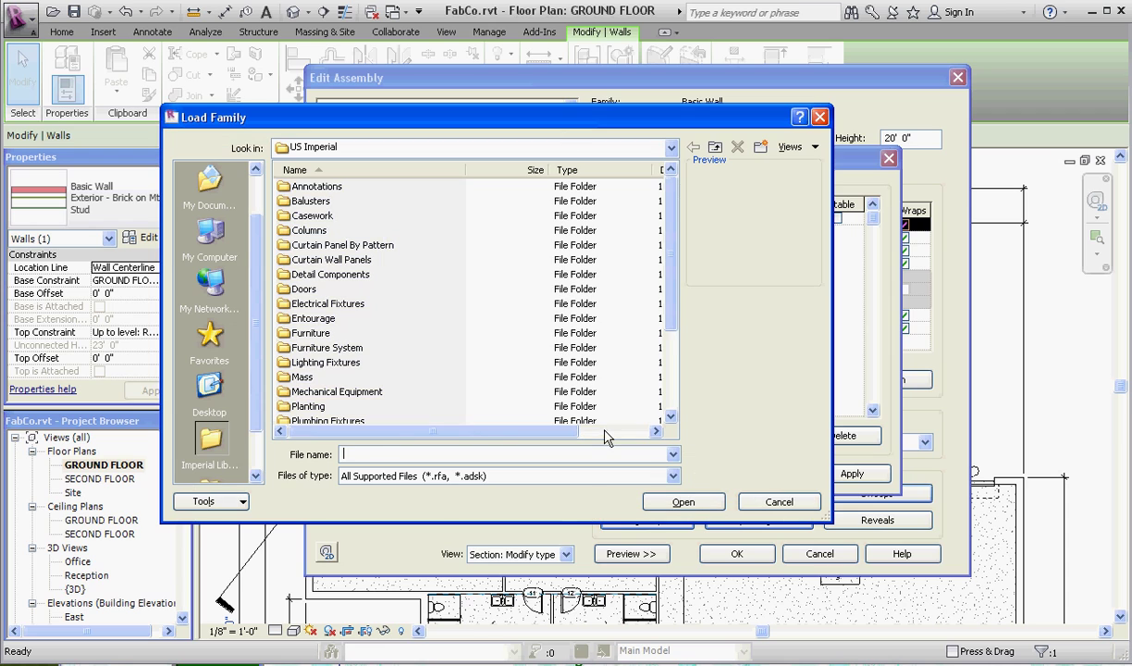
left_click_drag(672, 252, 671, 342)
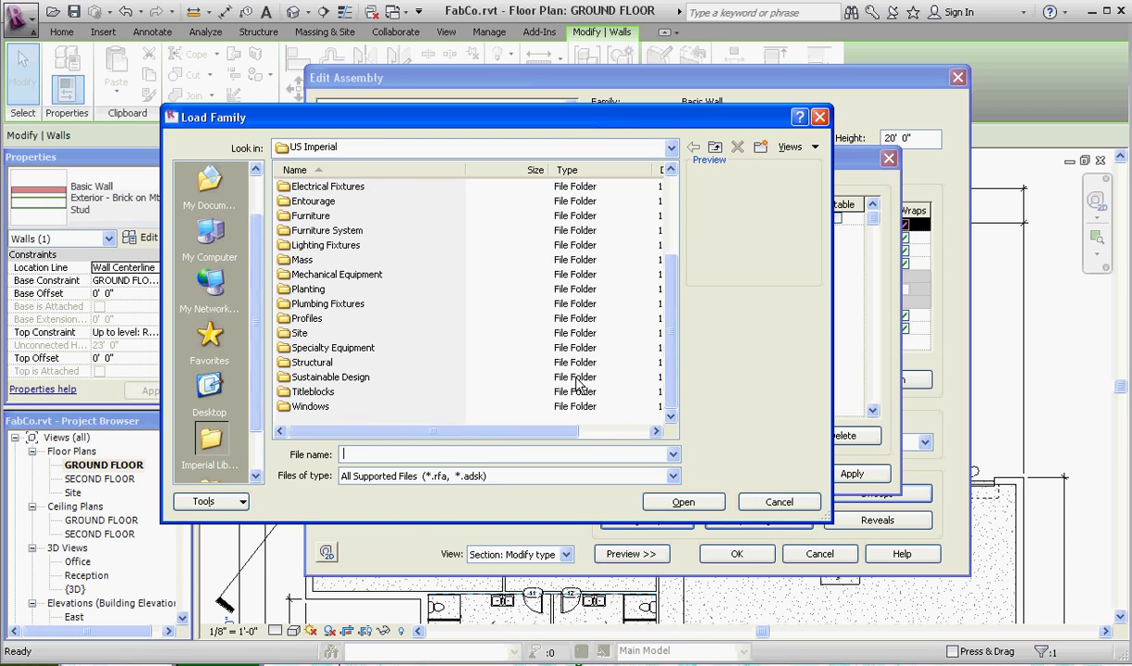
double_click(299, 320)
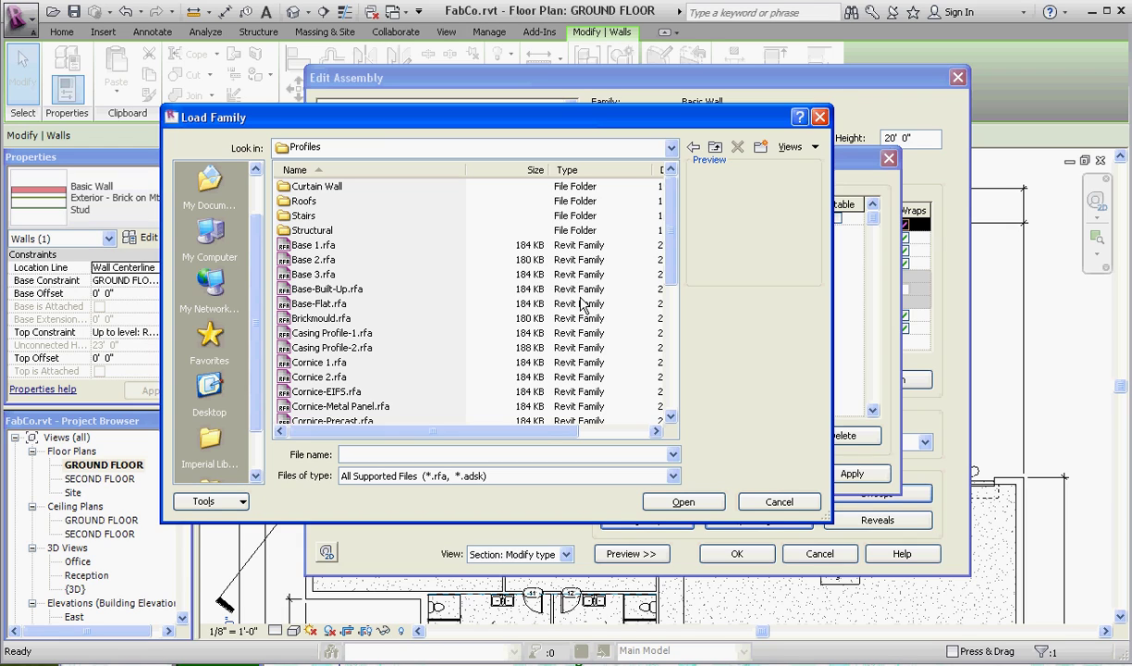
left_click(315, 362)
left_click(310, 376)
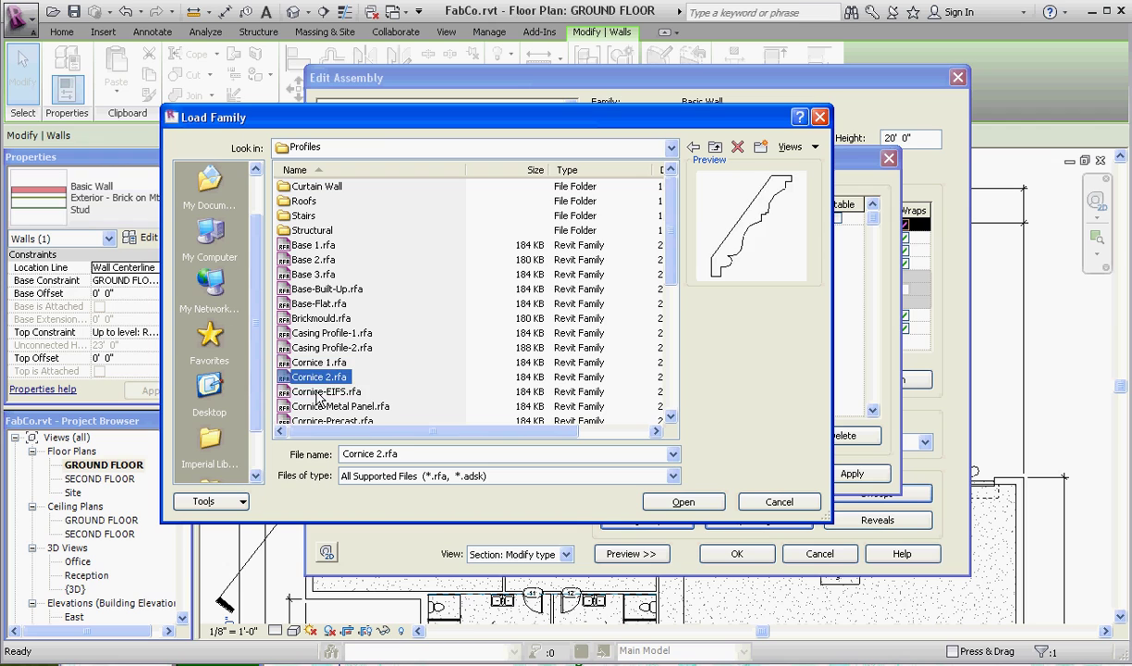
left_click(320, 392)
left_click(324, 305)
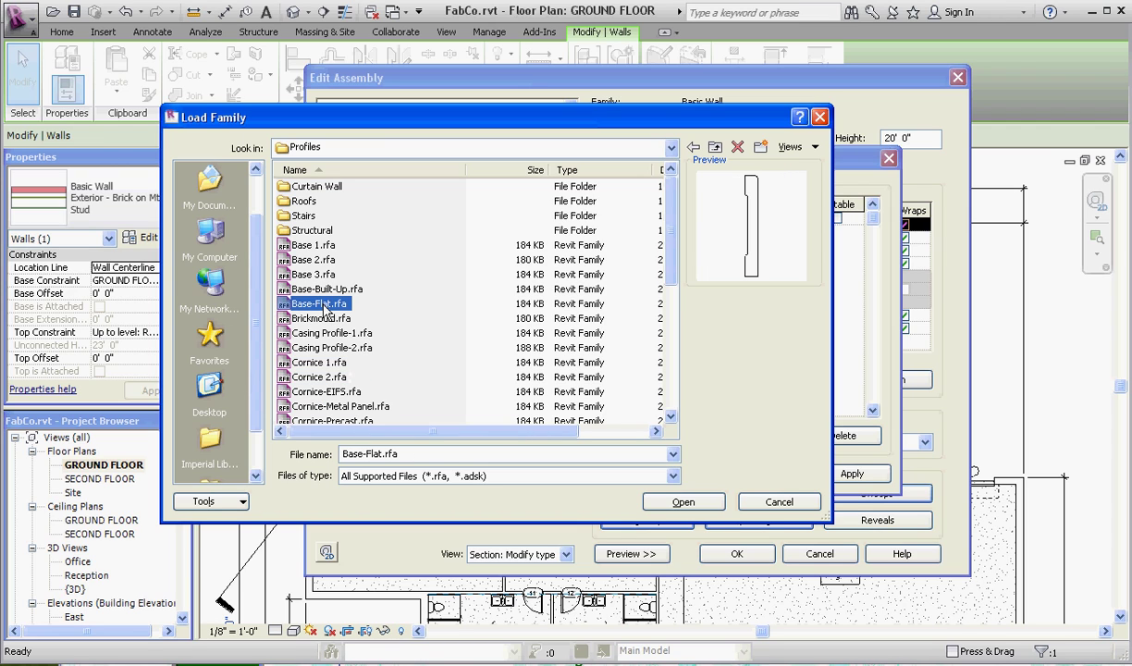
left_click_drag(666, 279, 663, 337)
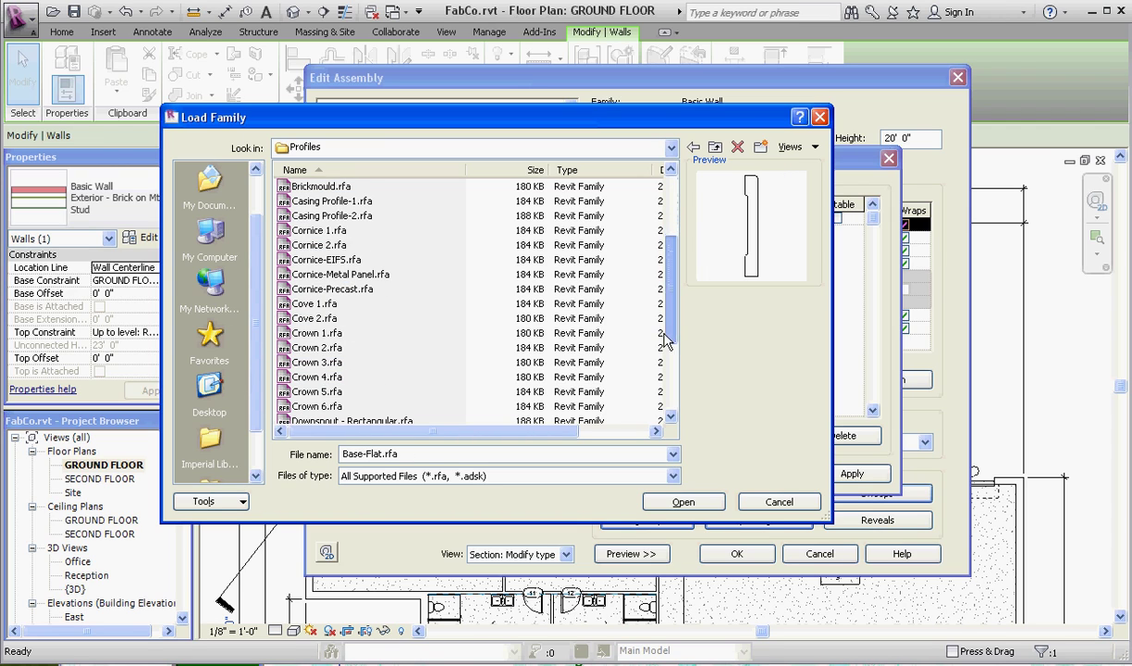
left_click(317, 348)
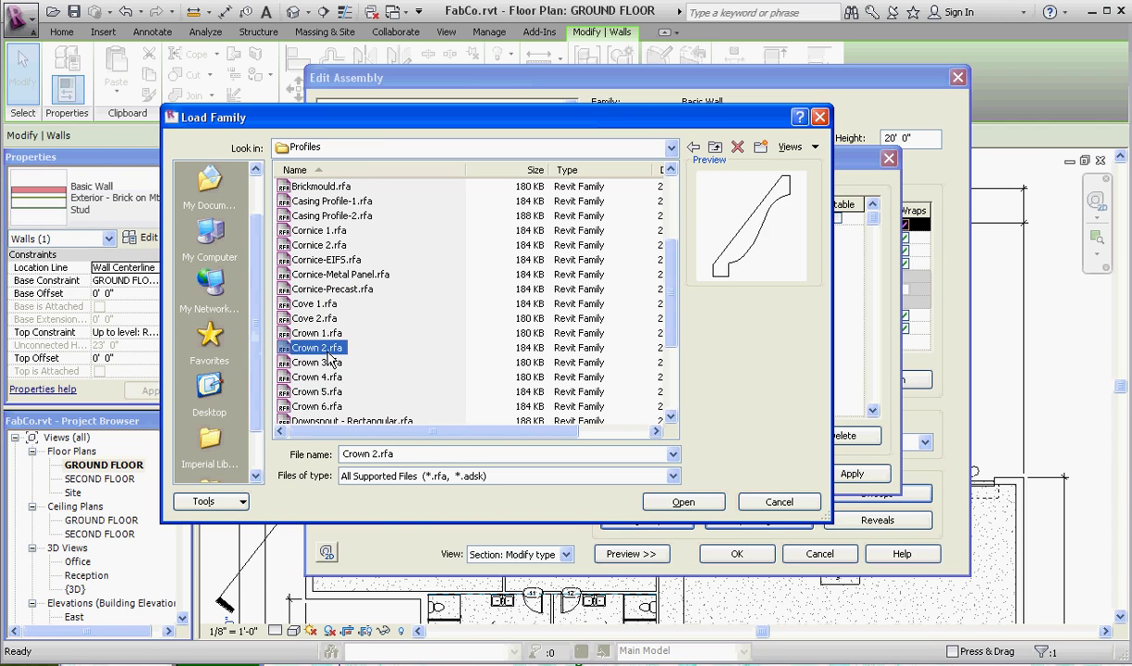
left_click(325, 392)
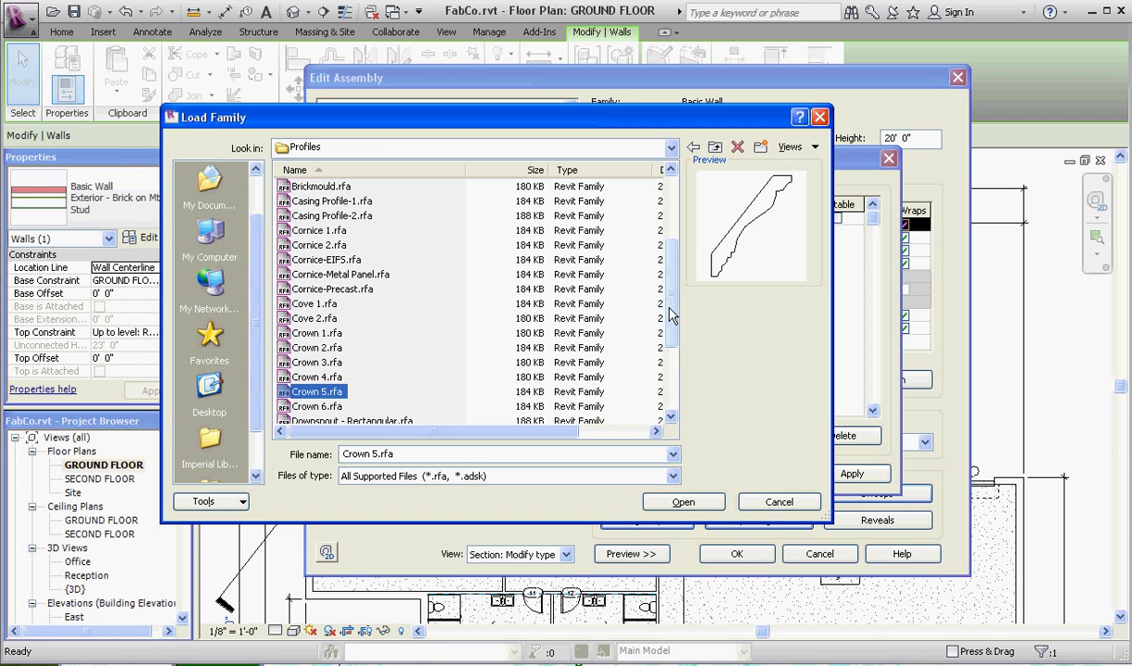
scroll(670, 316, "down", 3)
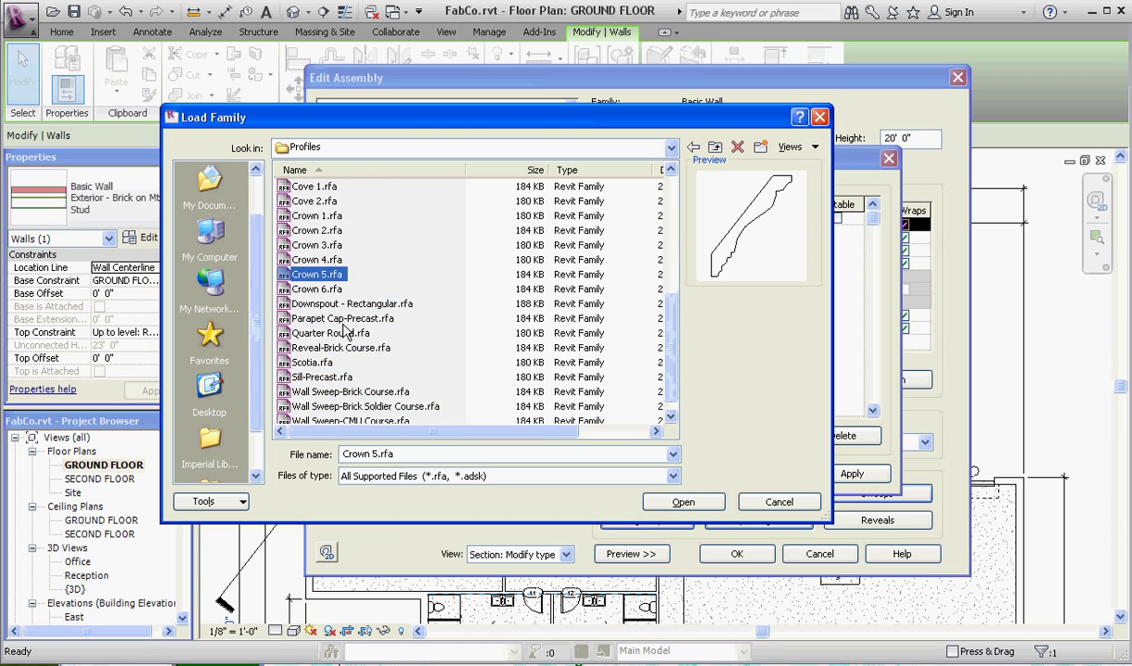
left_click(338, 319)
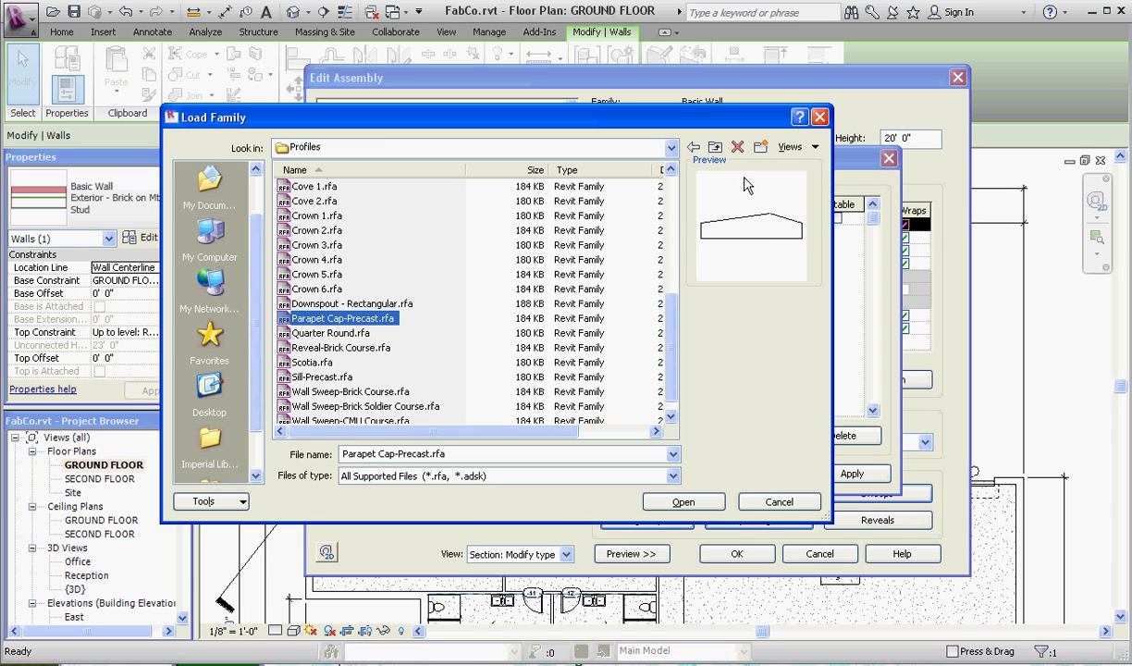
- Load the family and set the sweep's profile to a Parapet Cap-Precast size
left_click(708, 507)
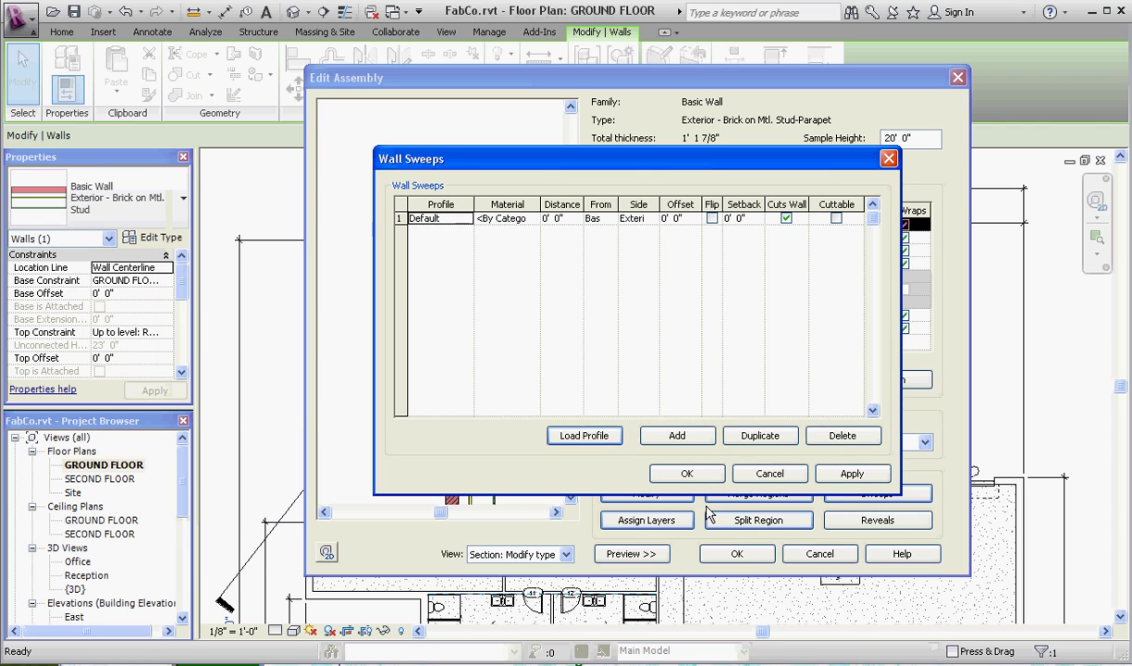
left_click(465, 219)
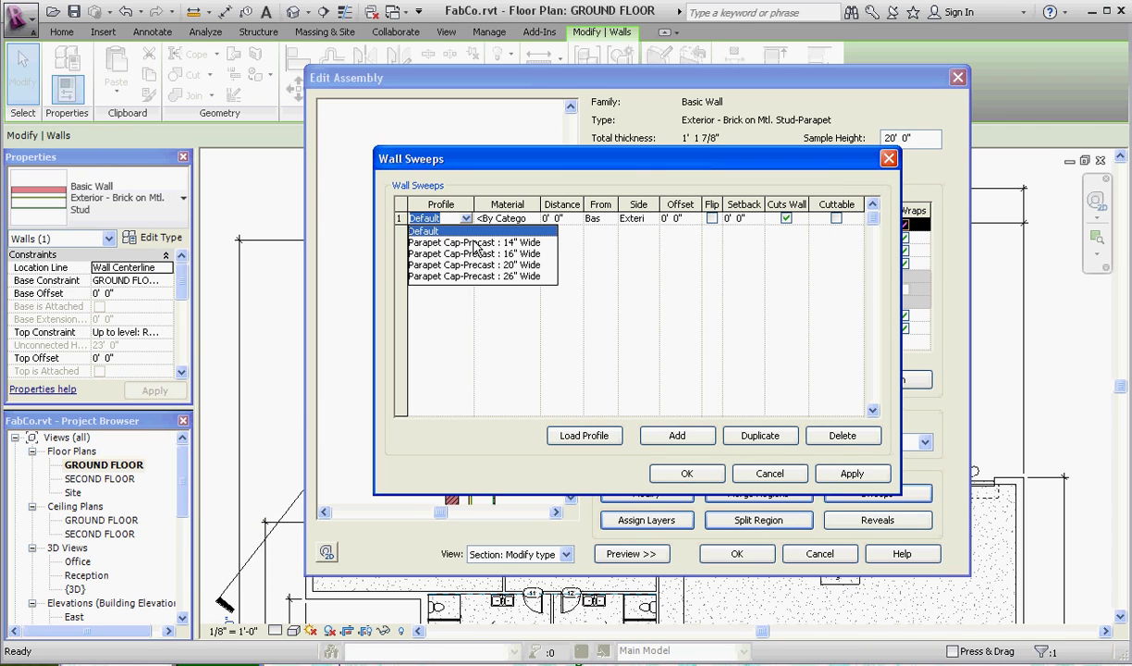
left_click(477, 251)
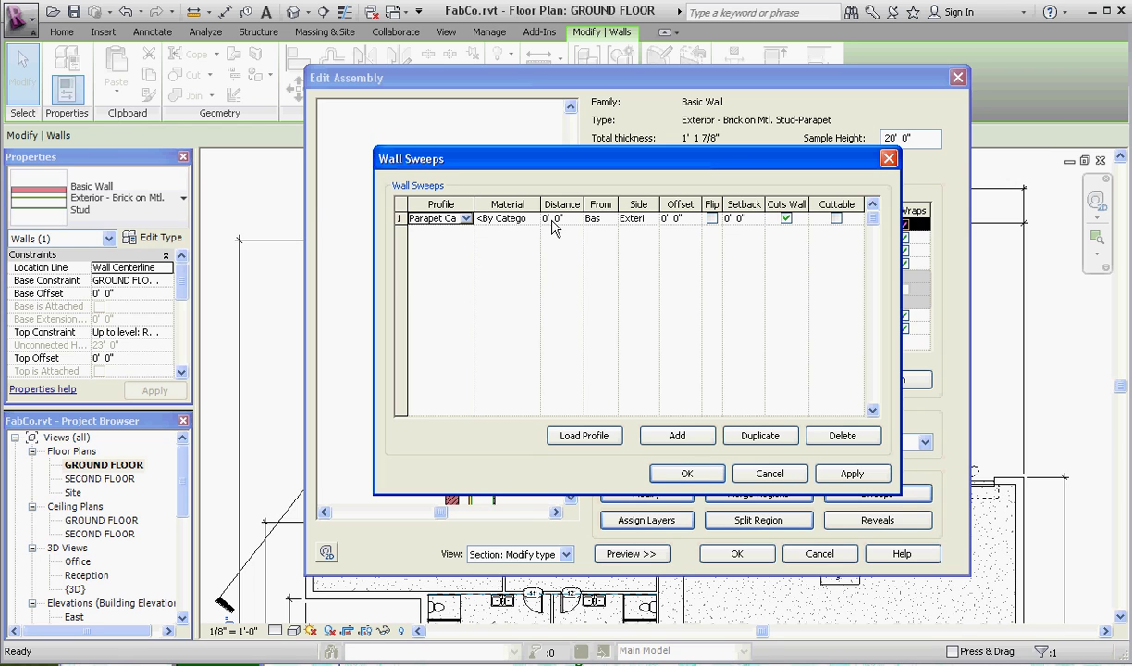
- Open the sweep's material library and select Masonry - Brick
left_click(509, 219)
left_click(534, 220)
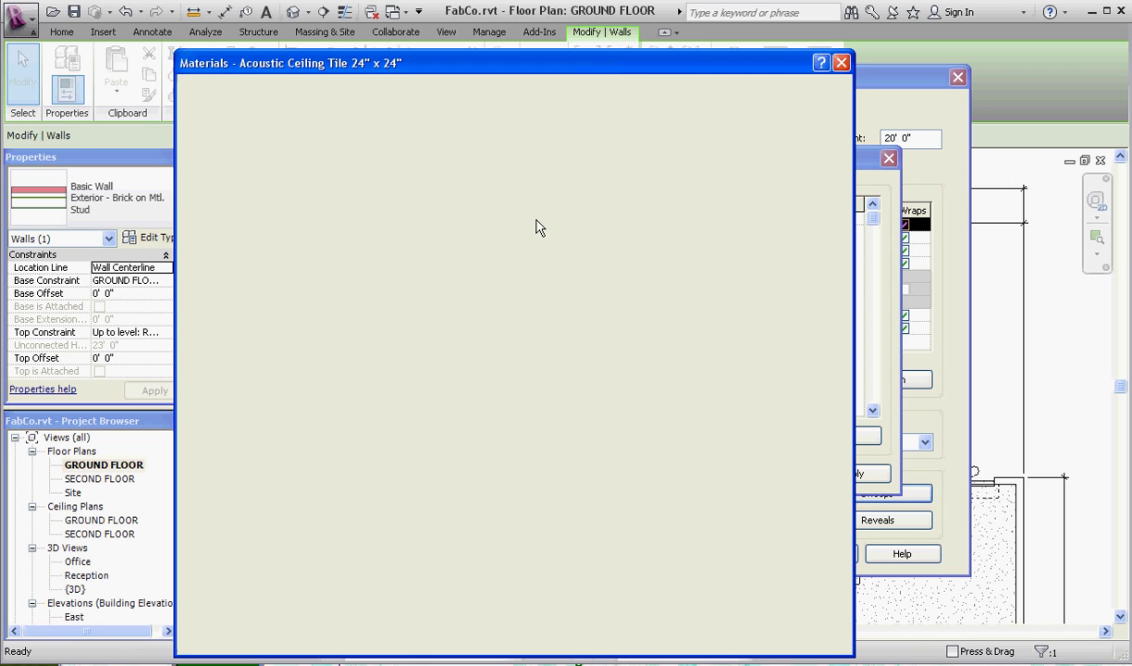
left_click_drag(473, 253, 466, 334)
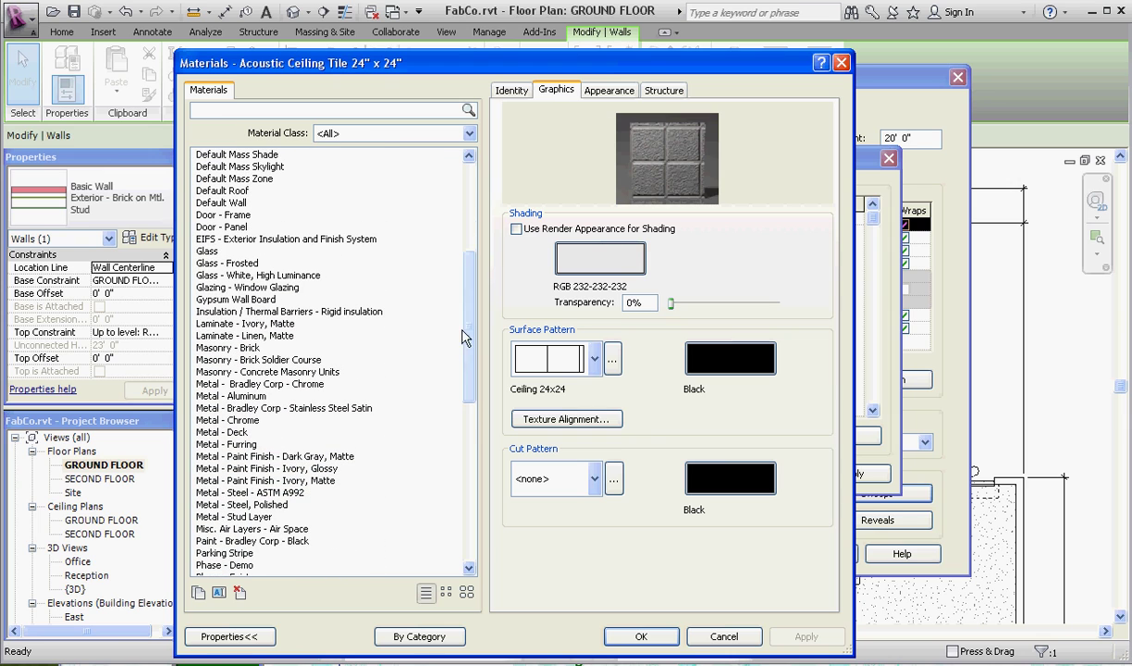
left_click(246, 348)
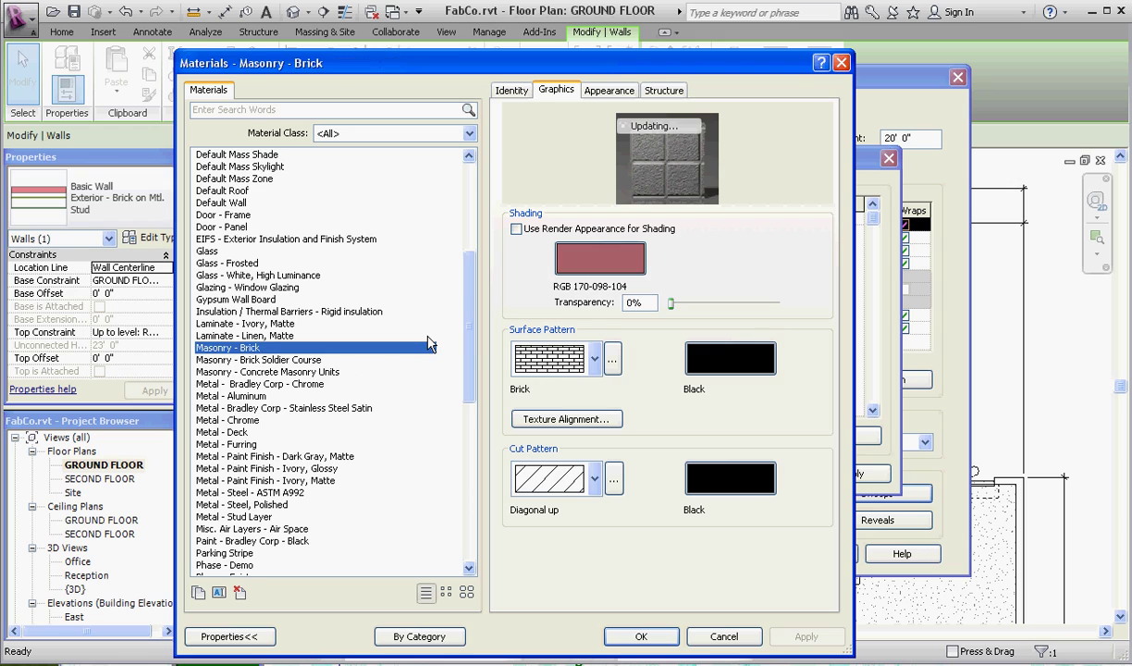
- Duplicate Masonry - Brick as a new material named 'Masonry - Stone - Marble'
left_click(200, 593)
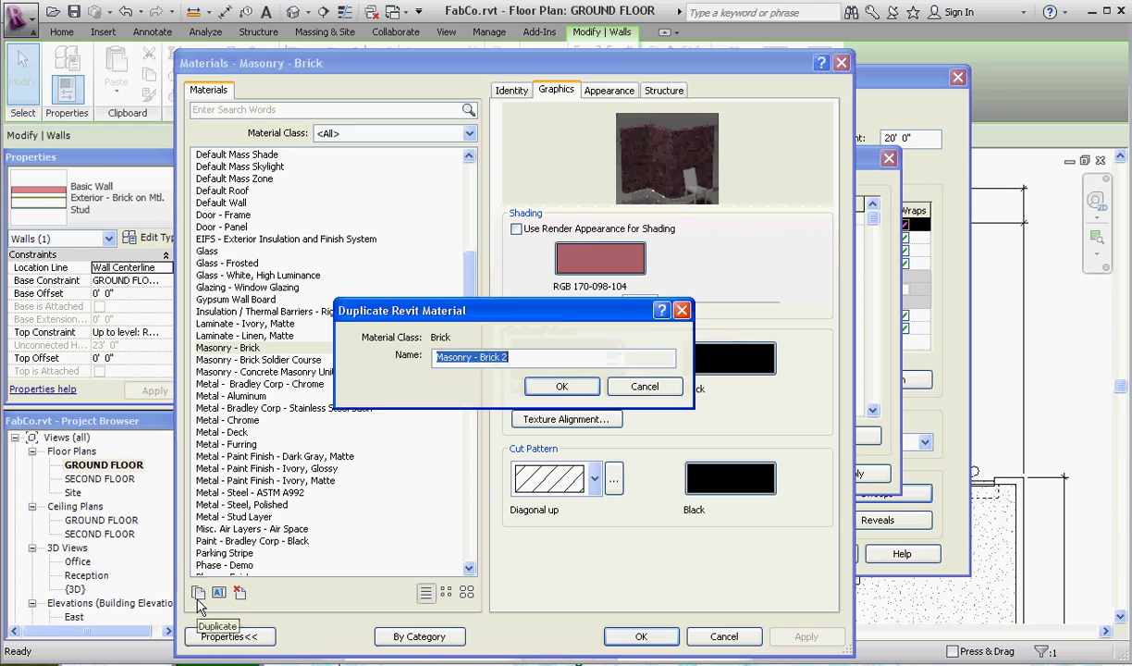
left_click(533, 358)
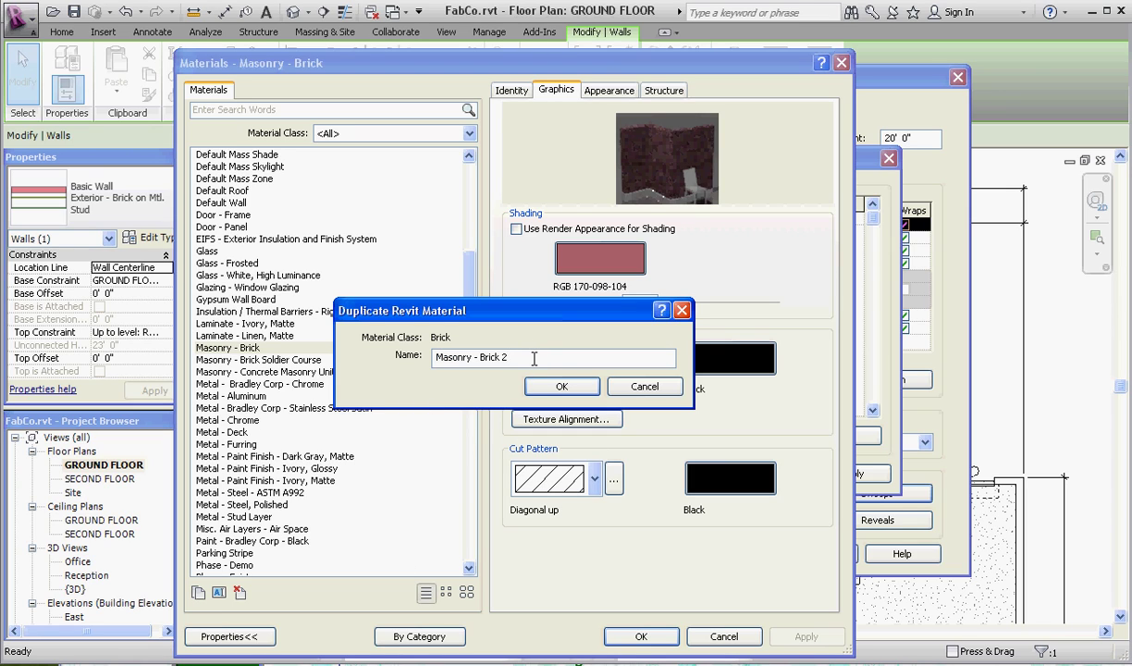
key("BackSpace")
key("BackSpace")
key("BackSpace")
key("BackSpace")
key("BackSpace")
key("BackSpace")
key("BackSpace")
type("Stone-Marble")
left_click(589, 388)
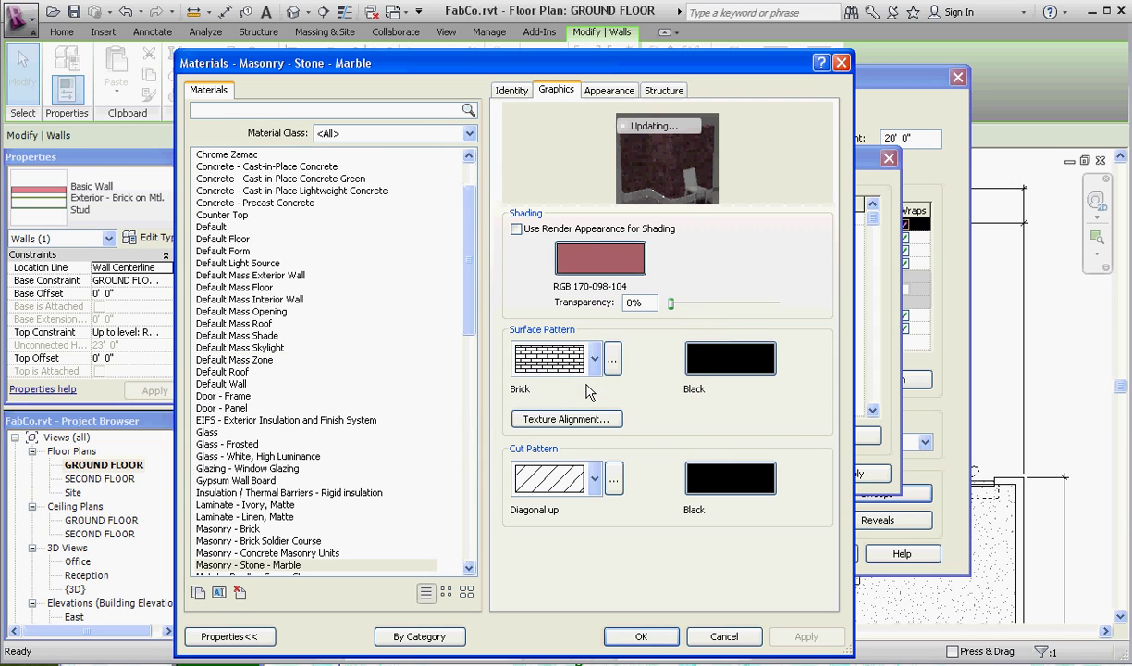
- Apply the Masonry > Stone appearance Granite - Square Stacked Polished Gray to the material
left_click(610, 91)
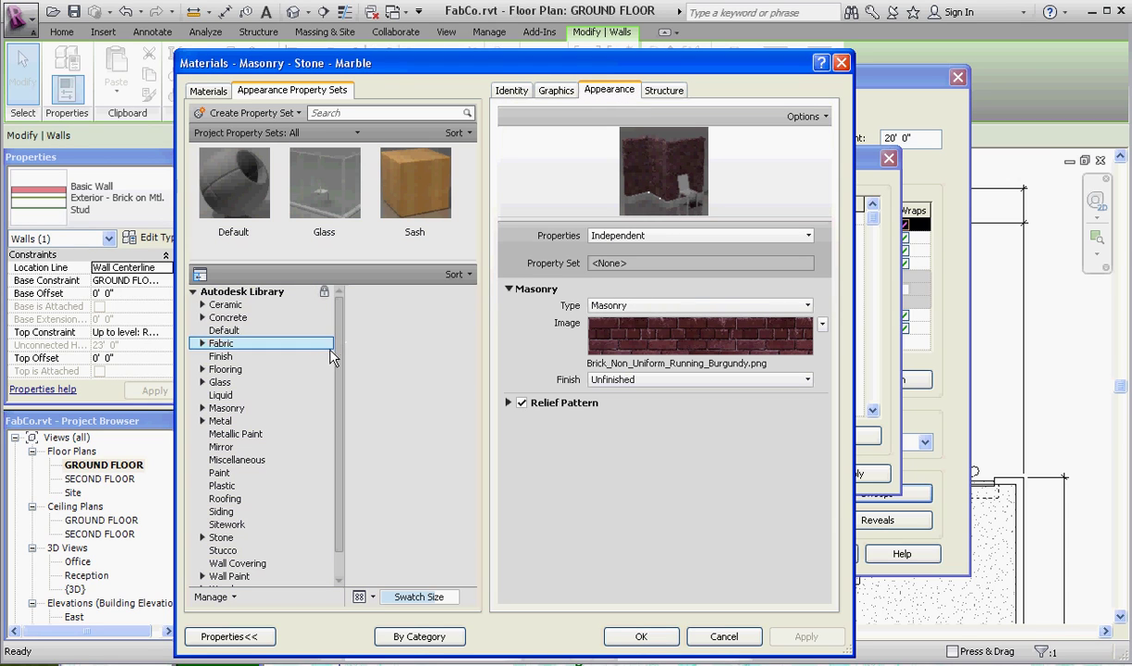
scroll(328, 356, "down", 2)
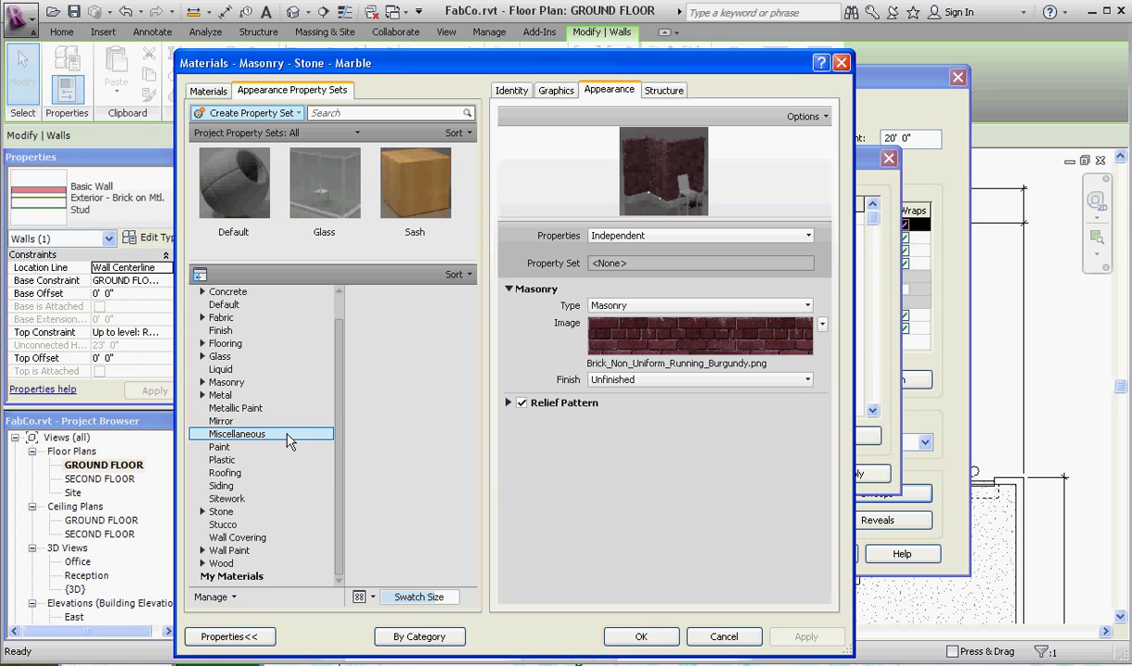
left_click(227, 382)
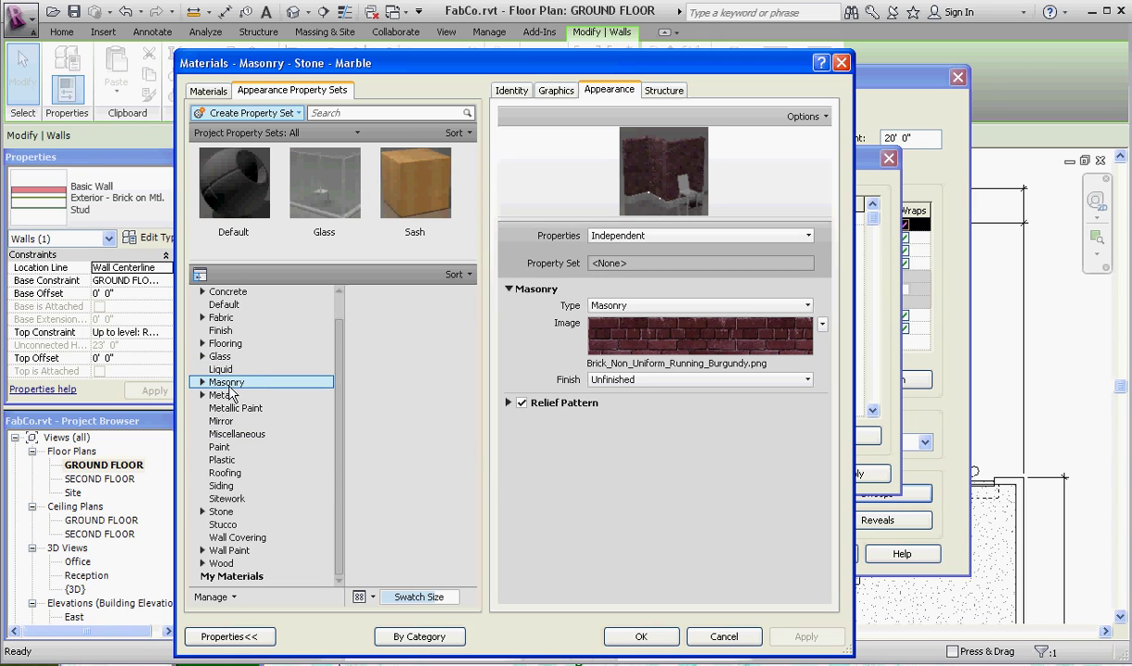
left_click(203, 383)
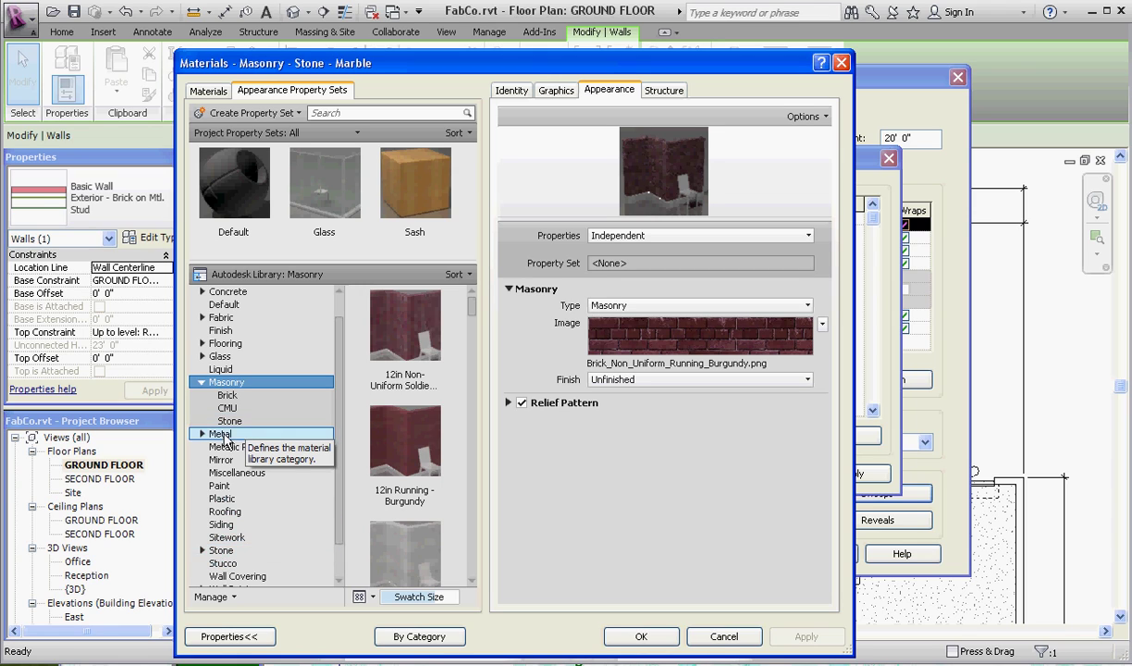
left_click(227, 421)
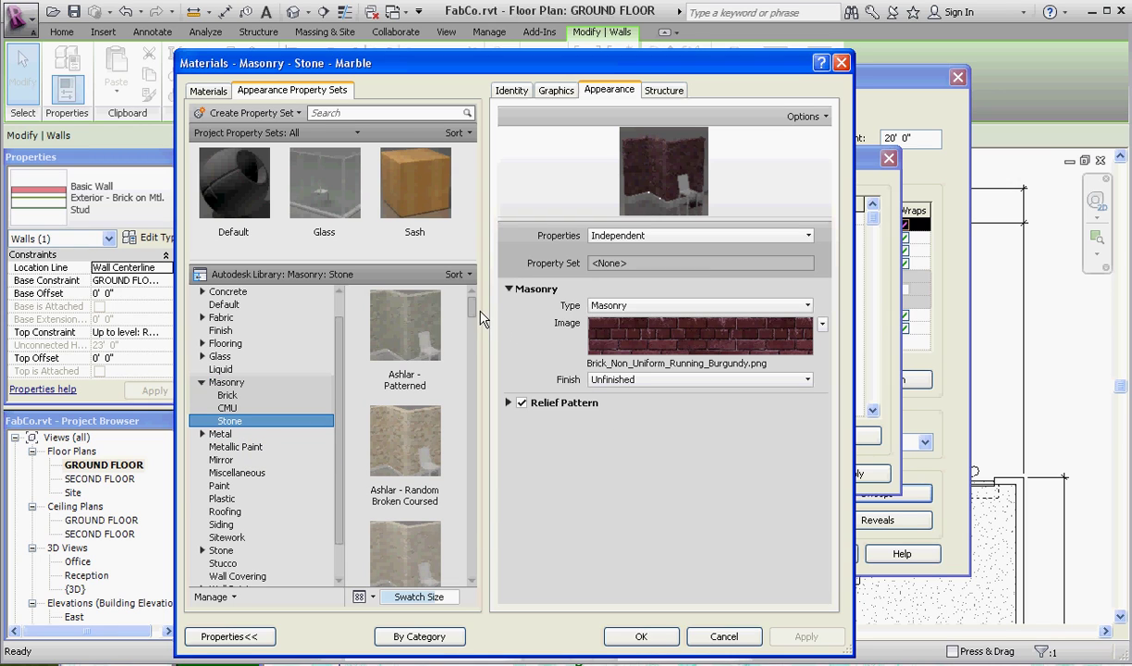
left_click_drag(475, 310, 478, 388)
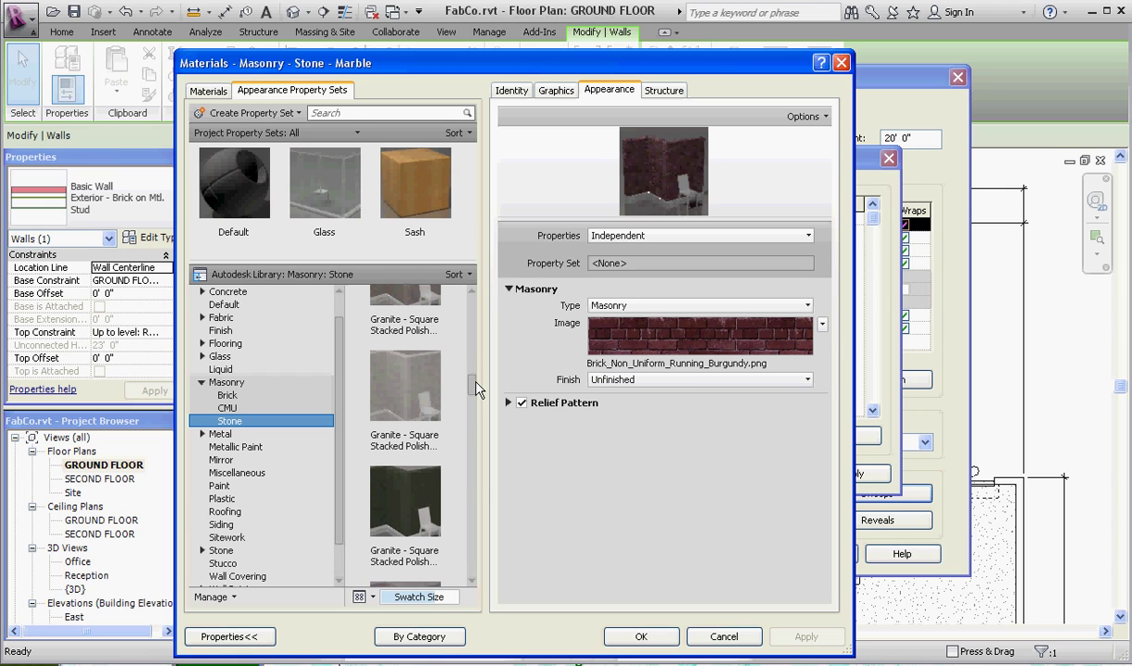
double_click(411, 392)
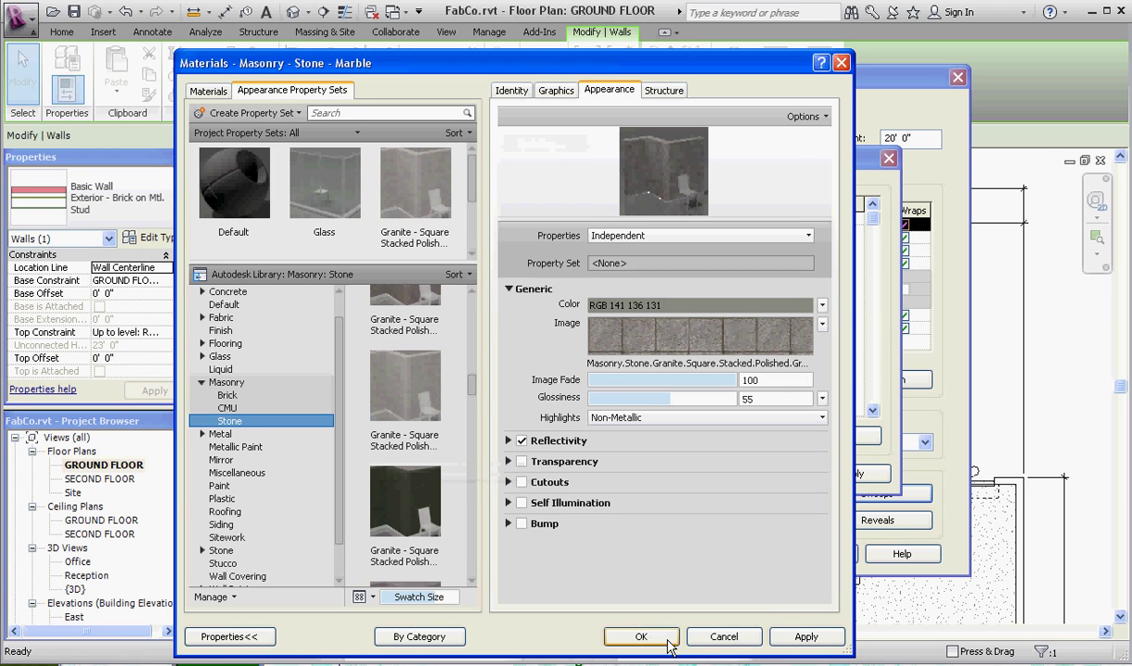
- Accept the stone material for the sweep and close the Wall Sweeps dialog
left_click(666, 640)
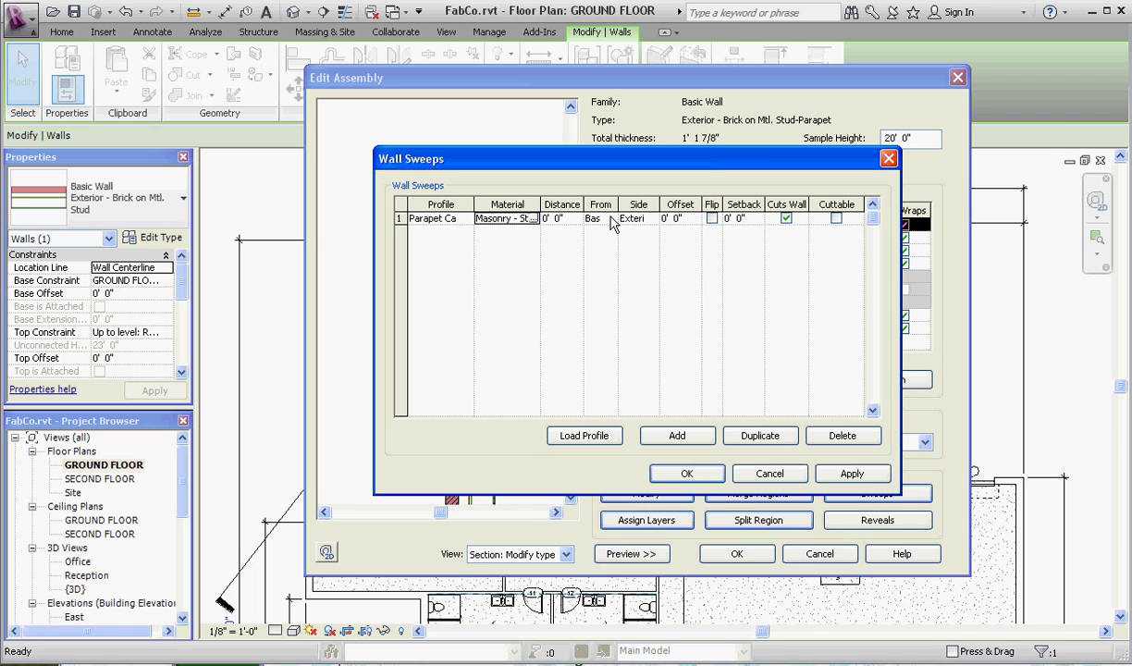
left_click(690, 472)
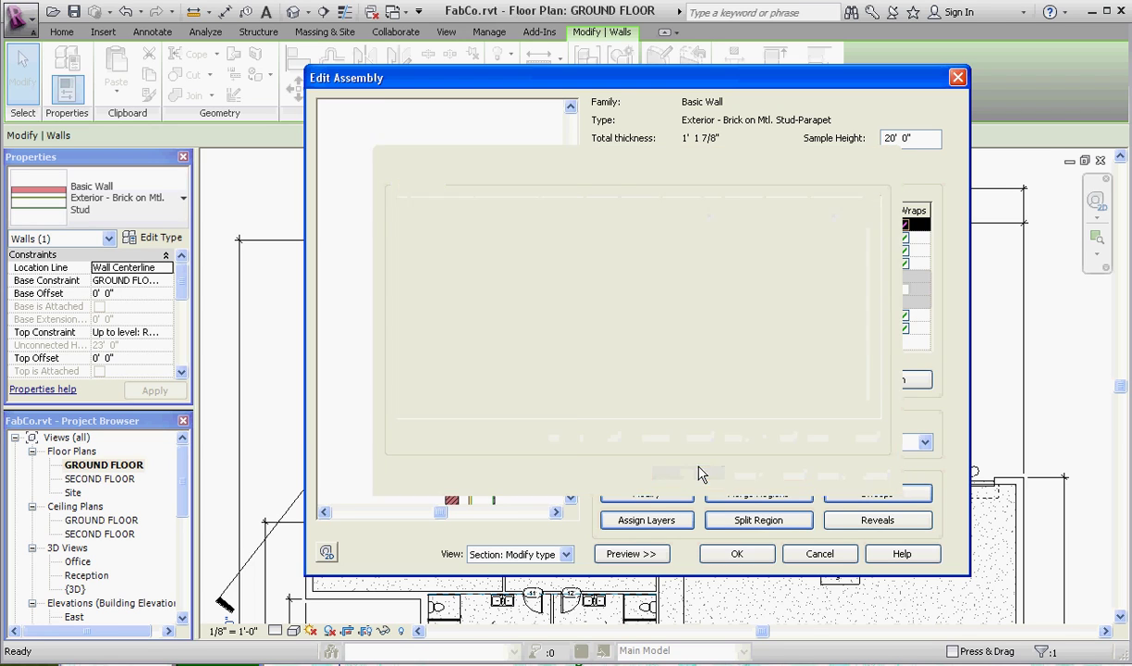
left_click_drag(572, 309, 558, 330)
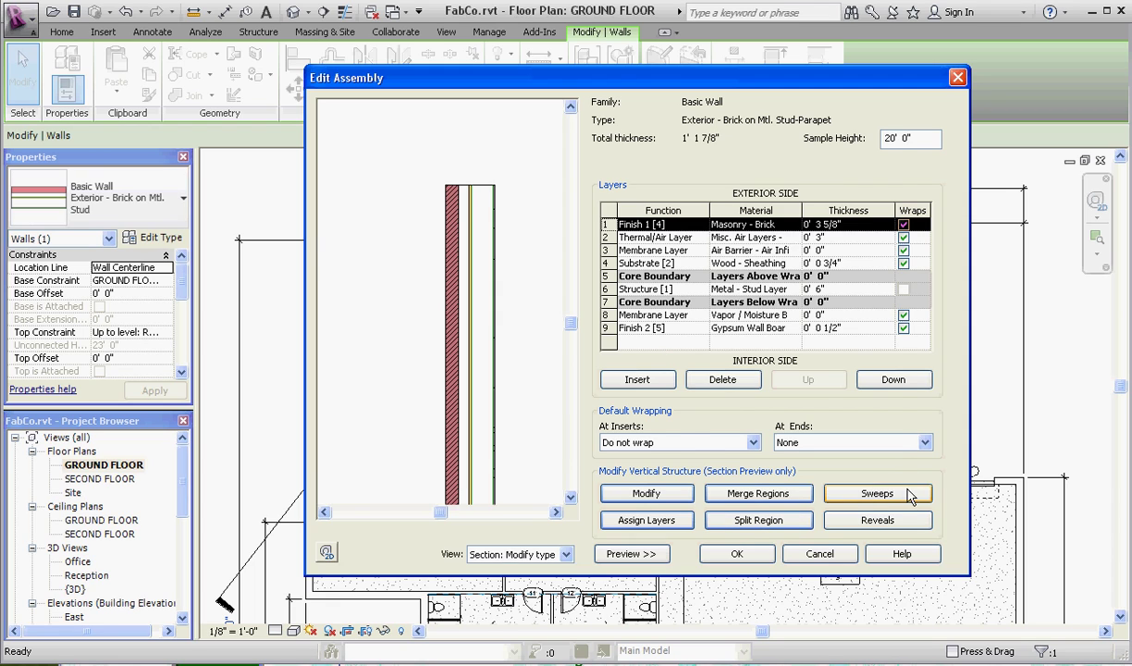
- Set the sweep to measure From Top on the Interior side and preview it
left_click(878, 494)
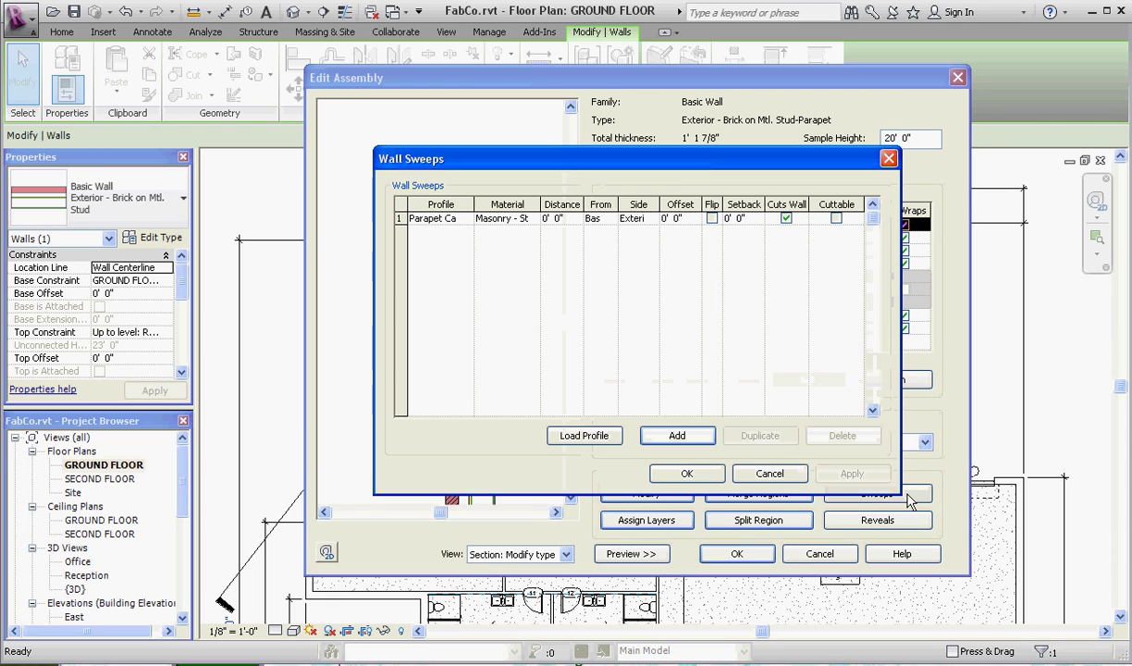
left_click(605, 218)
left_click(582, 245)
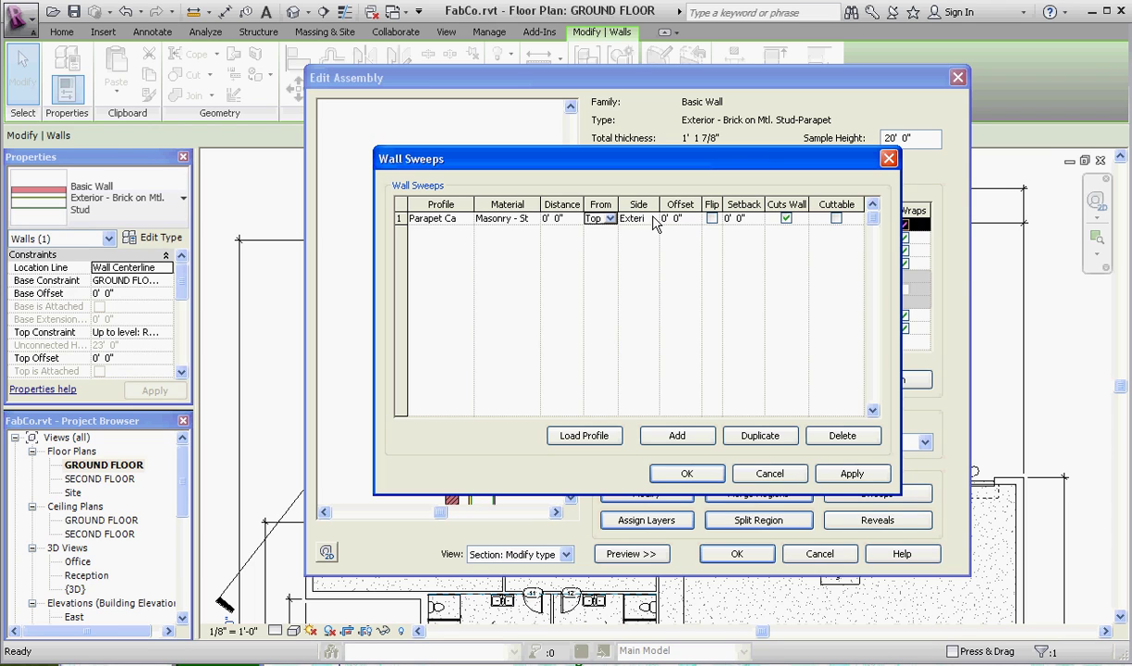
left_click(653, 220)
left_click(638, 244)
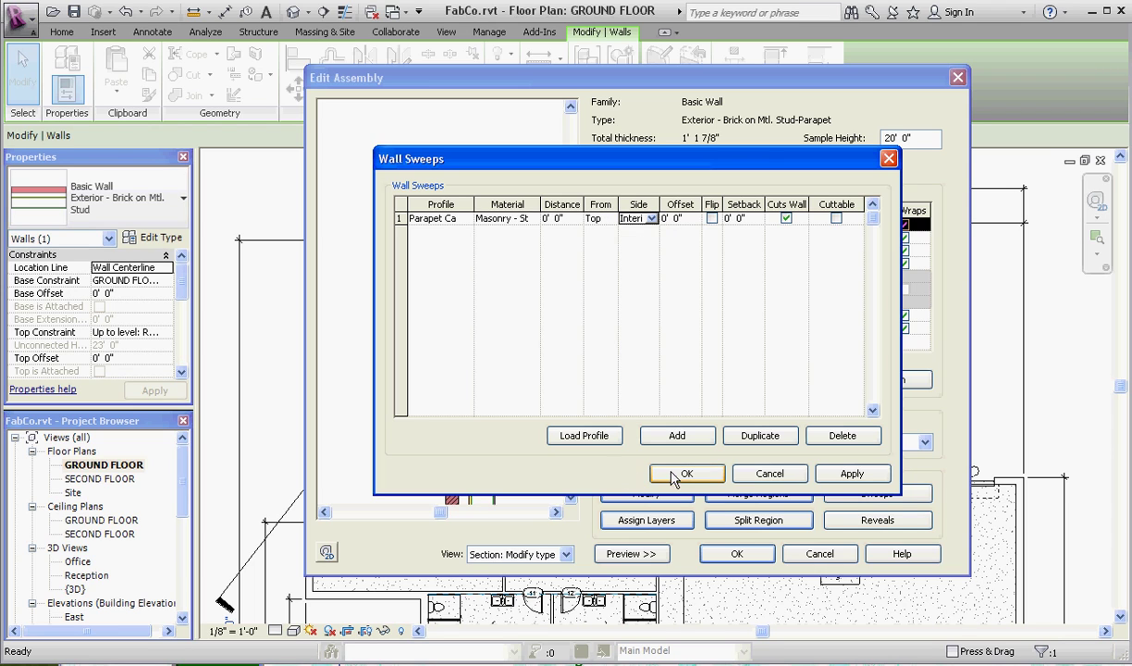
left_click(684, 474)
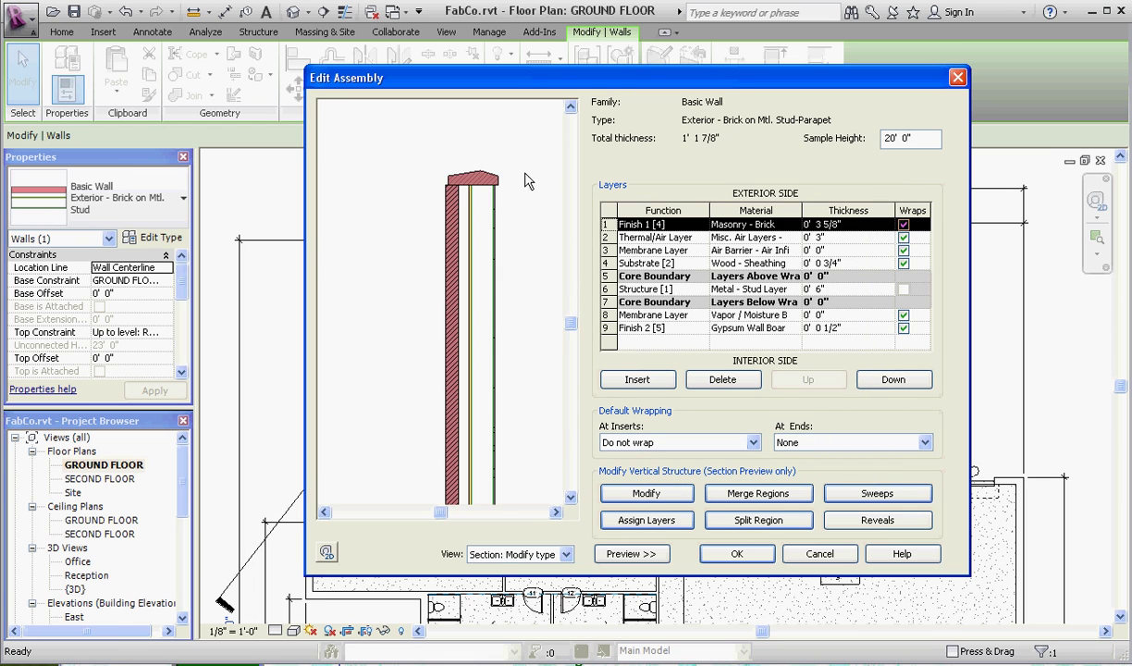
scroll(482, 185, "up", 1)
scroll(486, 186, "down", 2)
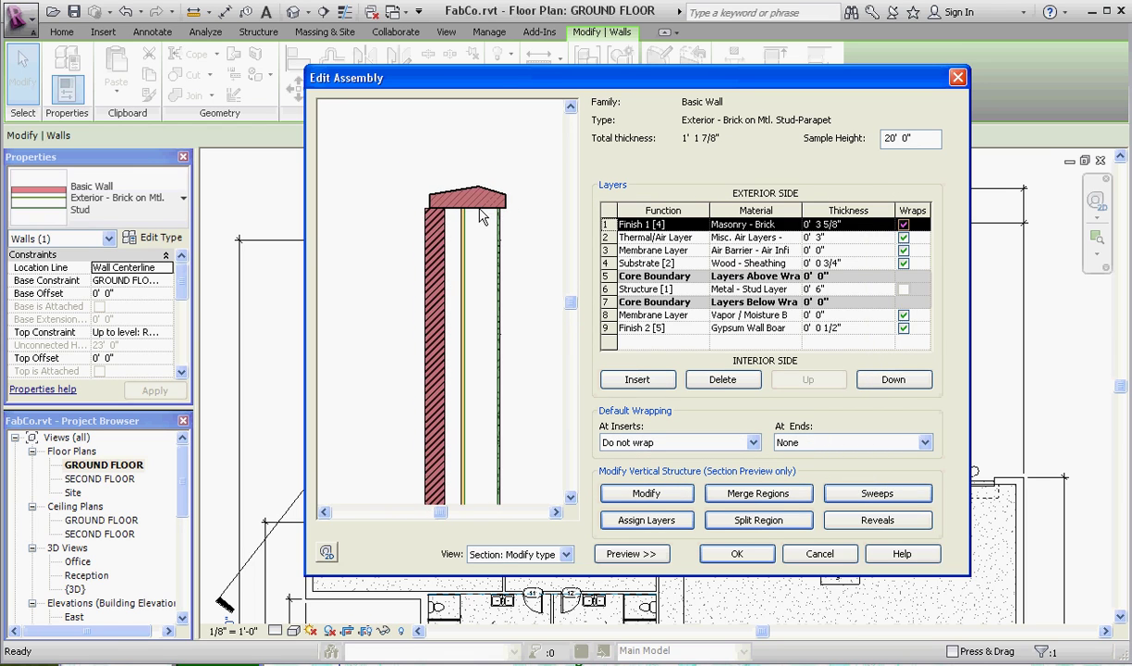
scroll(499, 188, "up", 2)
scroll(499, 187, "down", 1)
scroll(478, 205, "up", 1)
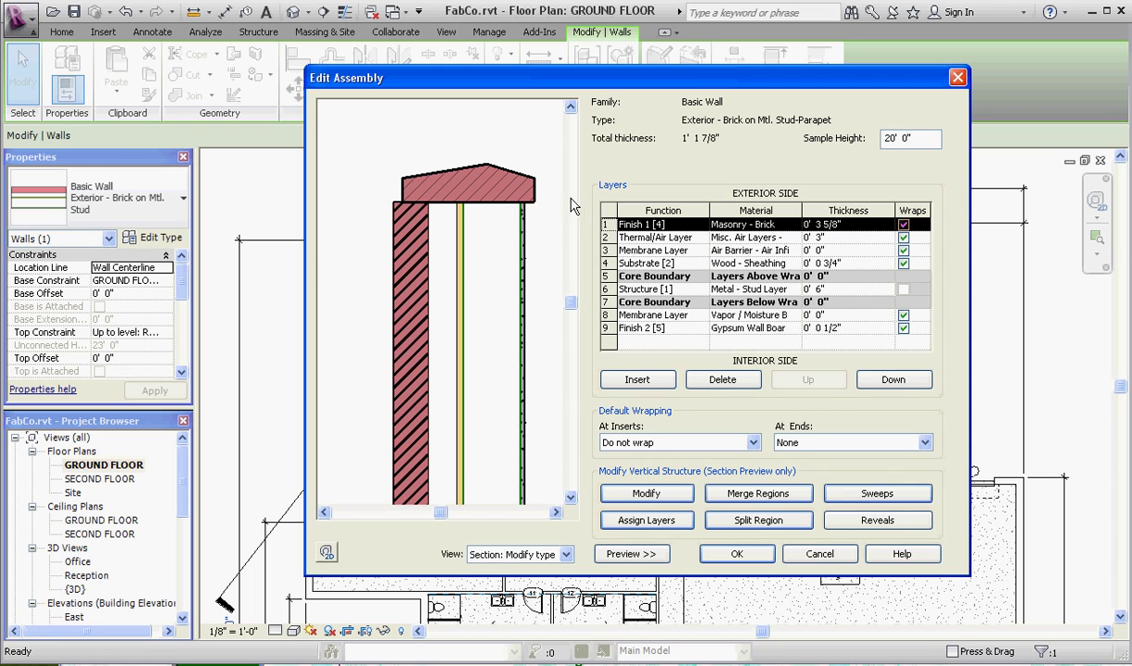
- Switch the sweep to another Parapet Cap-Precast profile size and apply it
left_click(874, 497)
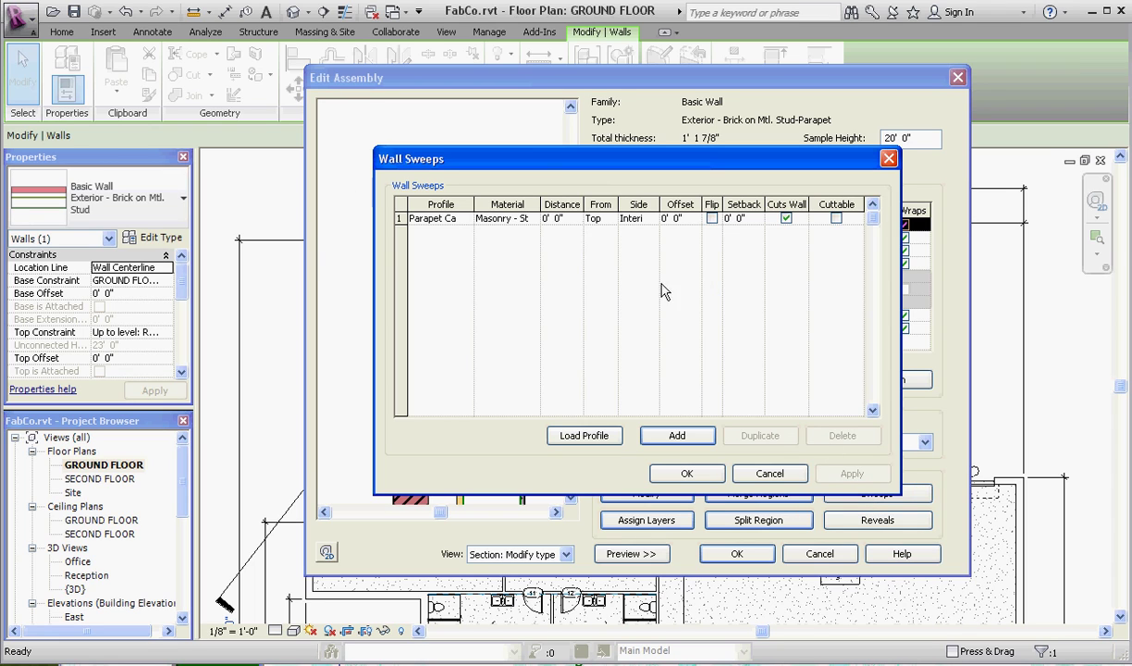
left_click(467, 220)
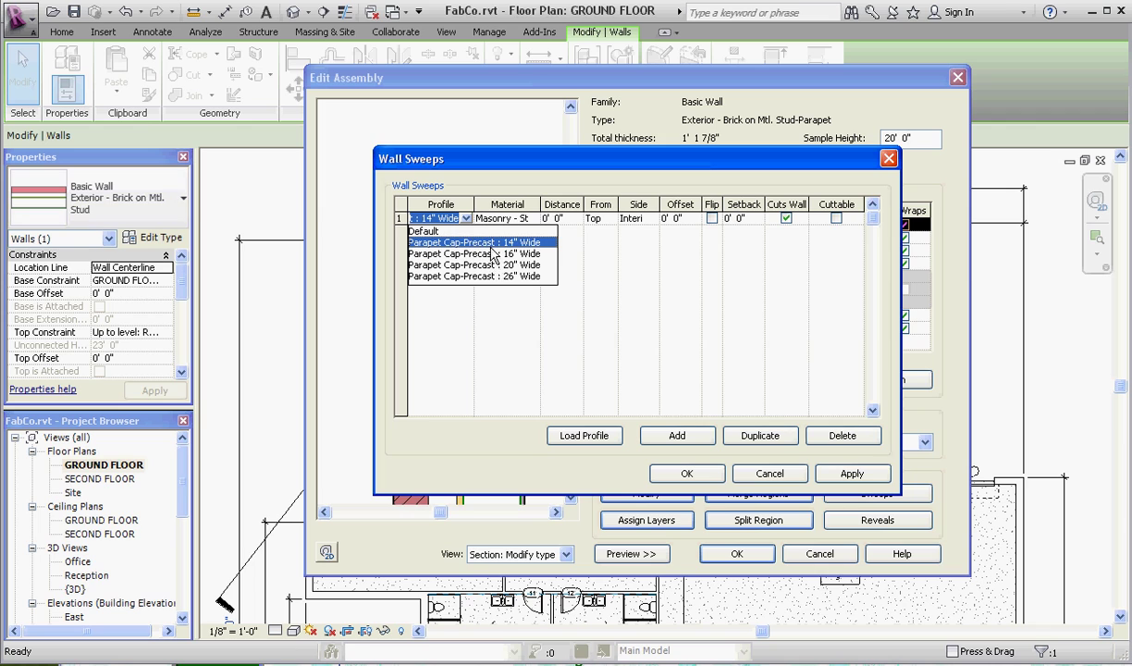
left_click(495, 254)
left_click(684, 471)
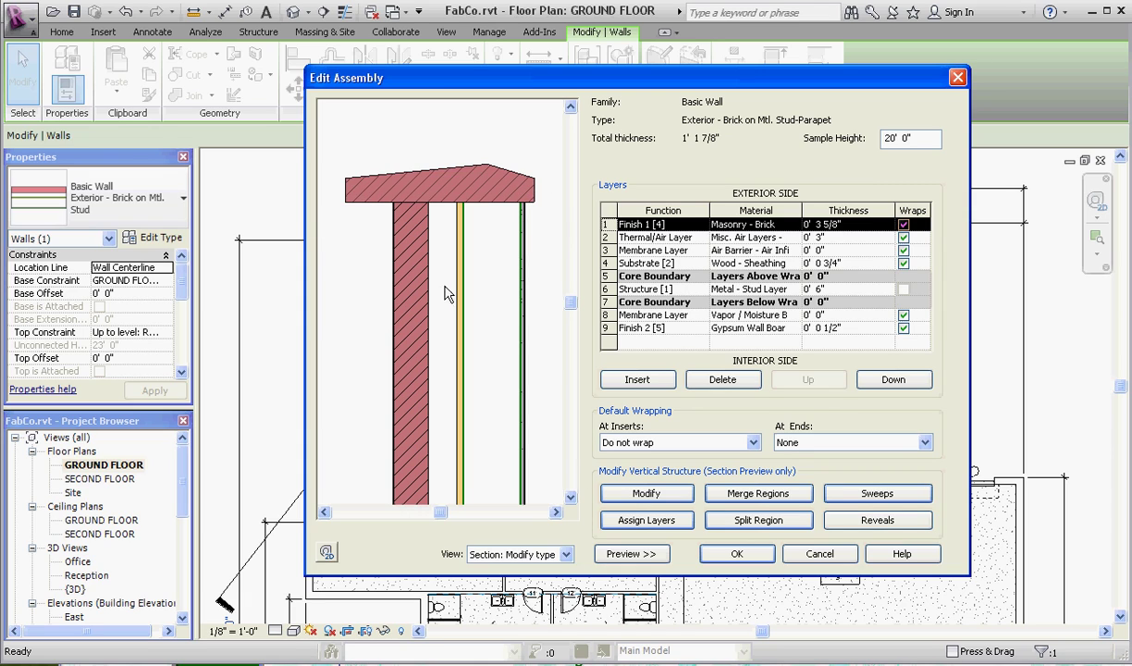
- Move the sweep to the Exterior side using the 20" Wide Parapet Cap-Precast profile
left_click(873, 493)
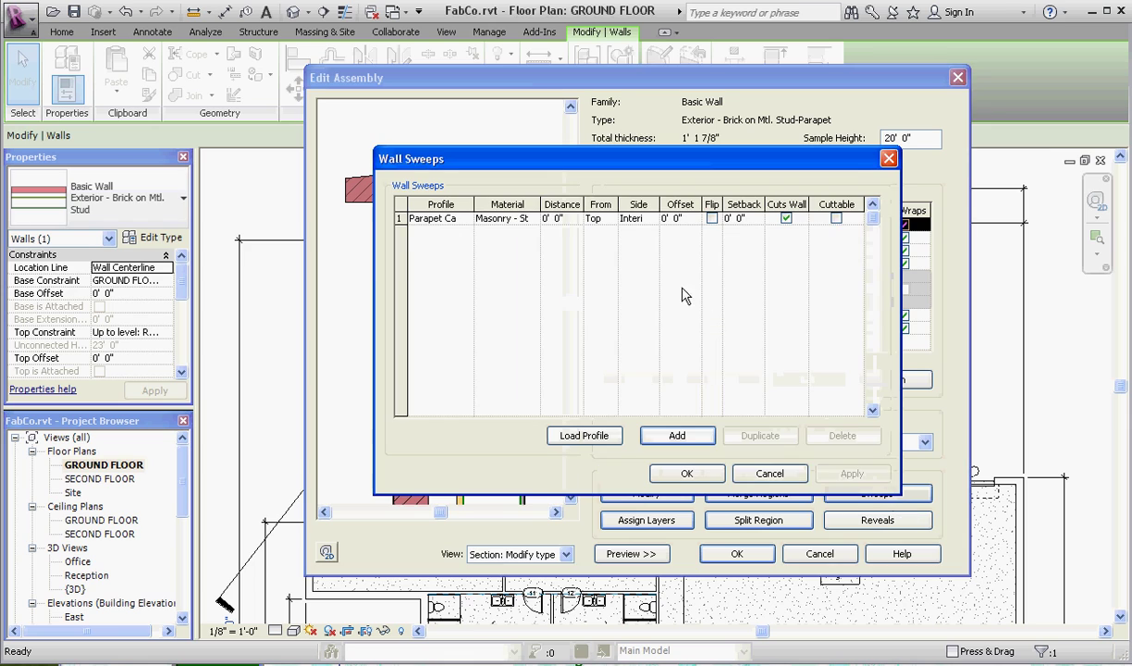
left_click(650, 218)
left_click(645, 233)
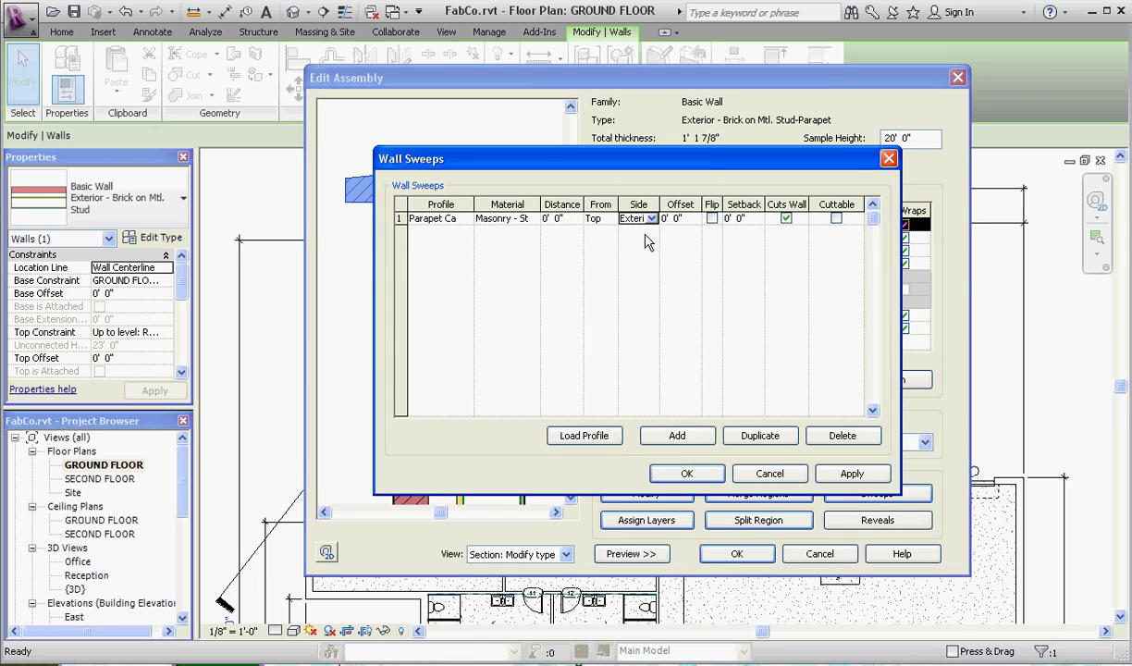
left_click(465, 220)
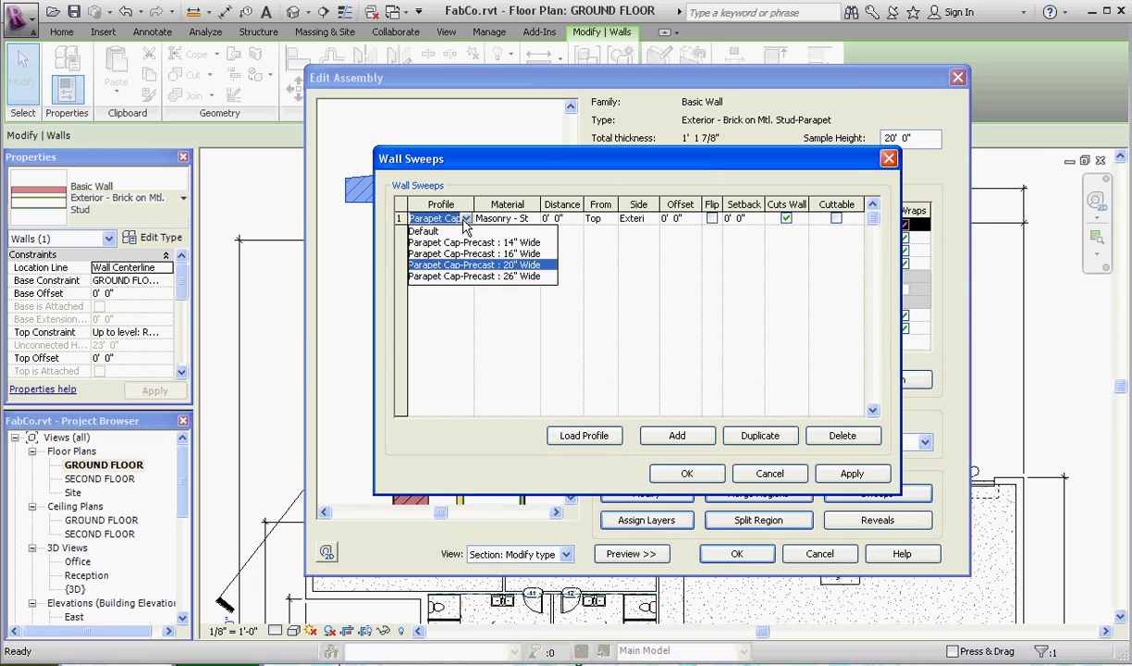
left_click(484, 254)
left_click(686, 472)
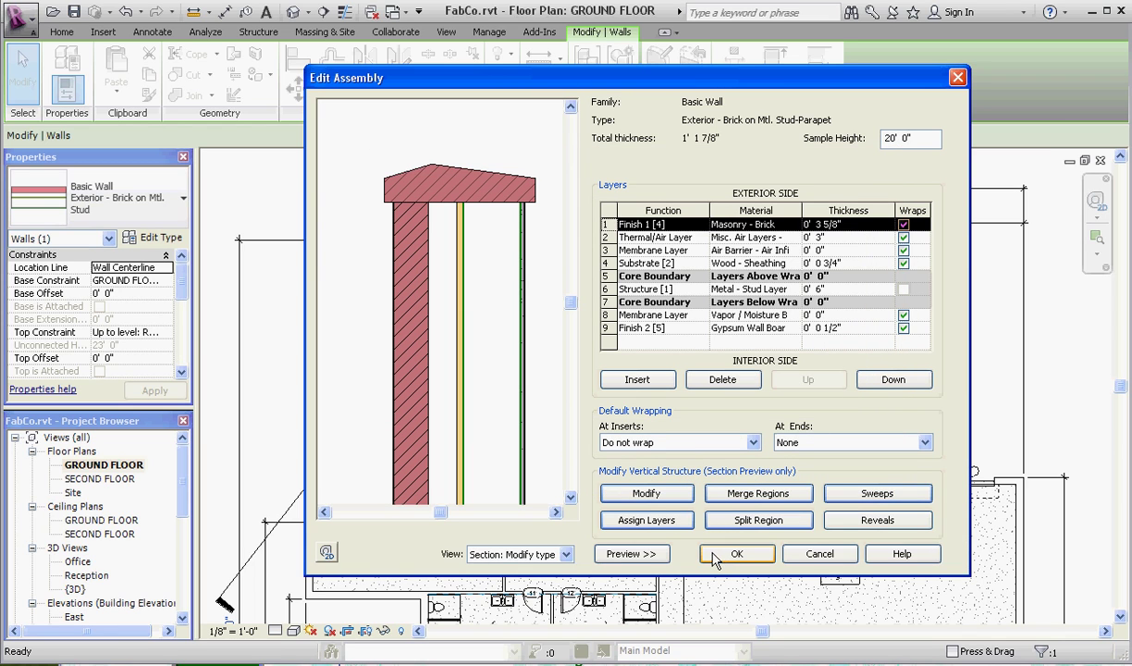
left_click(874, 496)
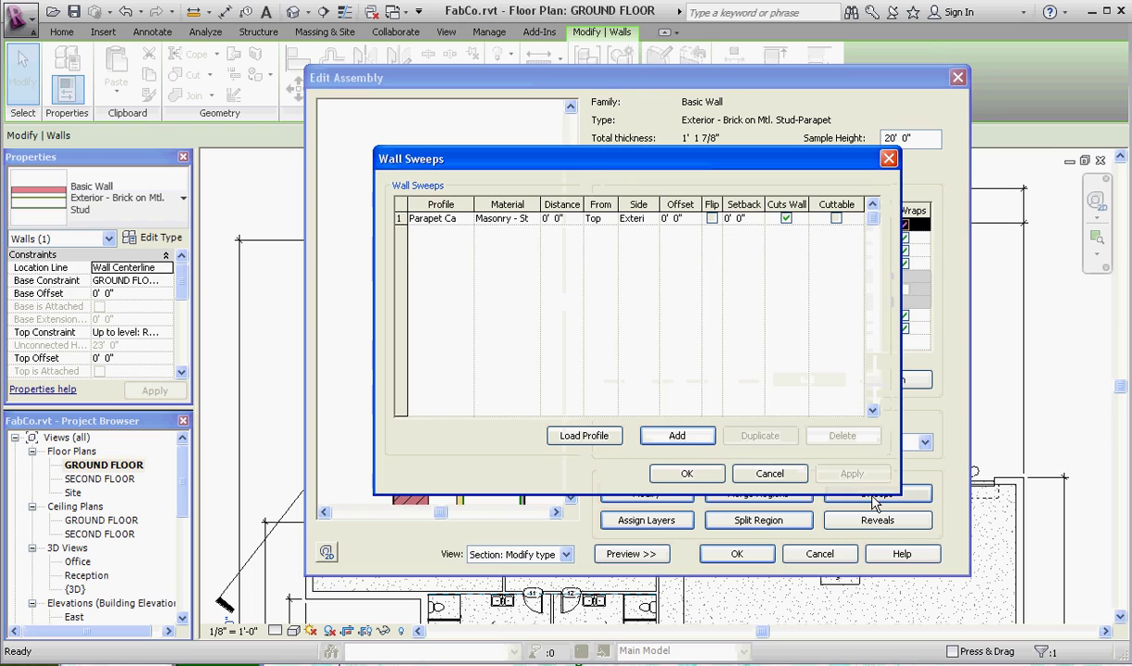
- Change the parapet cap sweep's Offset to 0 in Wall Sweeps and confirm
left_click(695, 219)
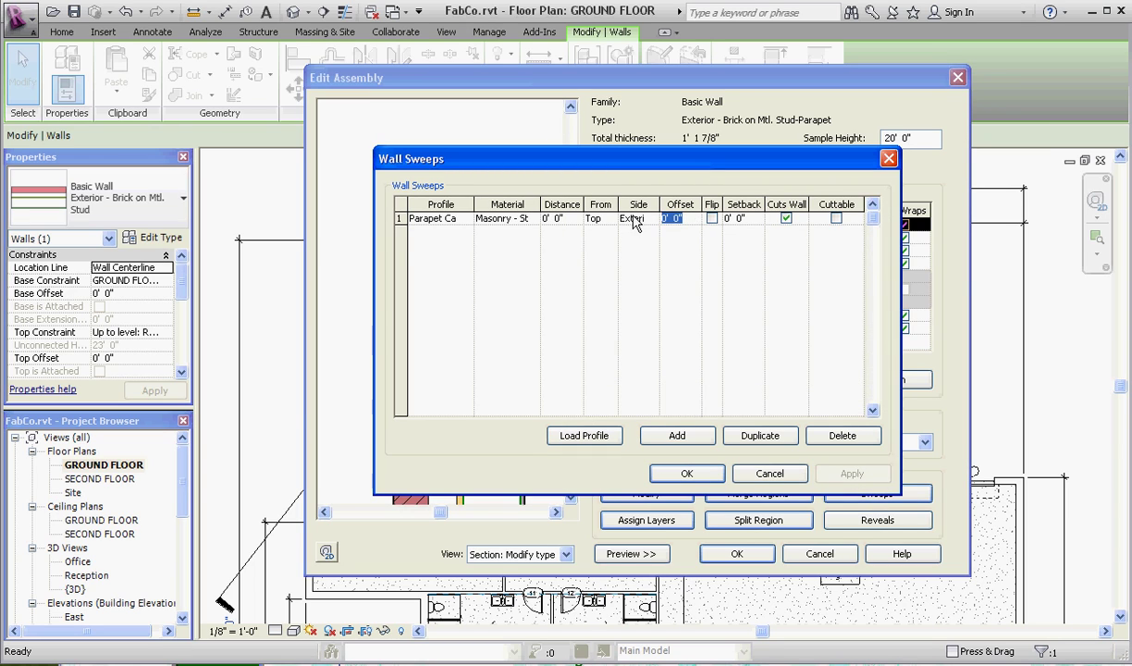
left_click(680, 472)
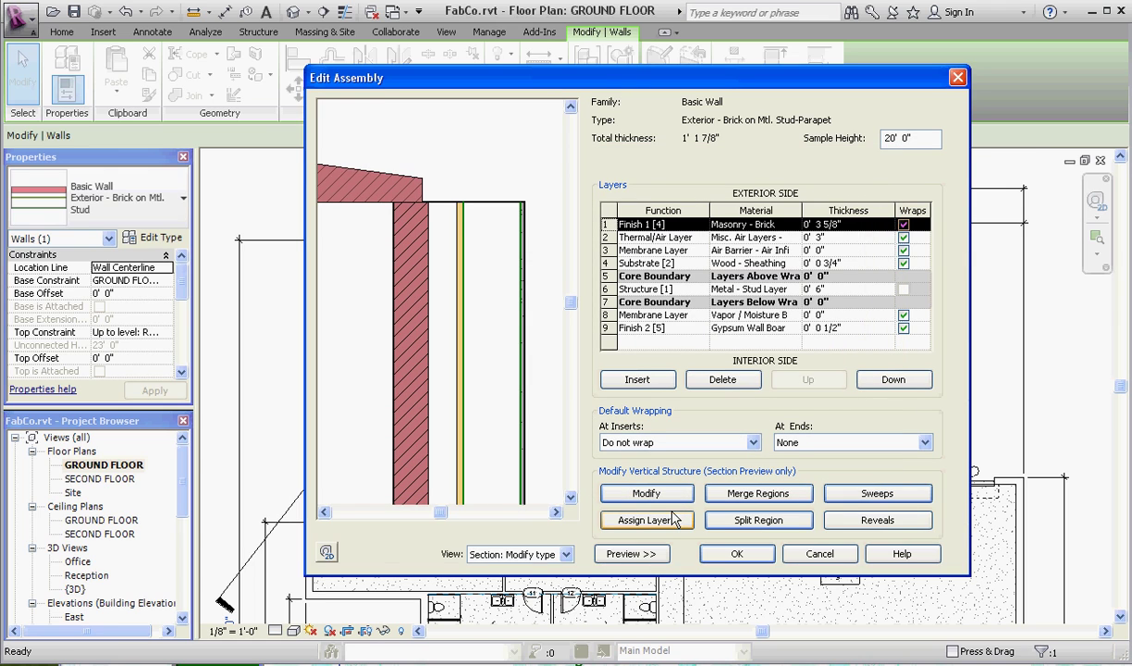
scroll(513, 283, "down", 2)
scroll(499, 277, "up", 1)
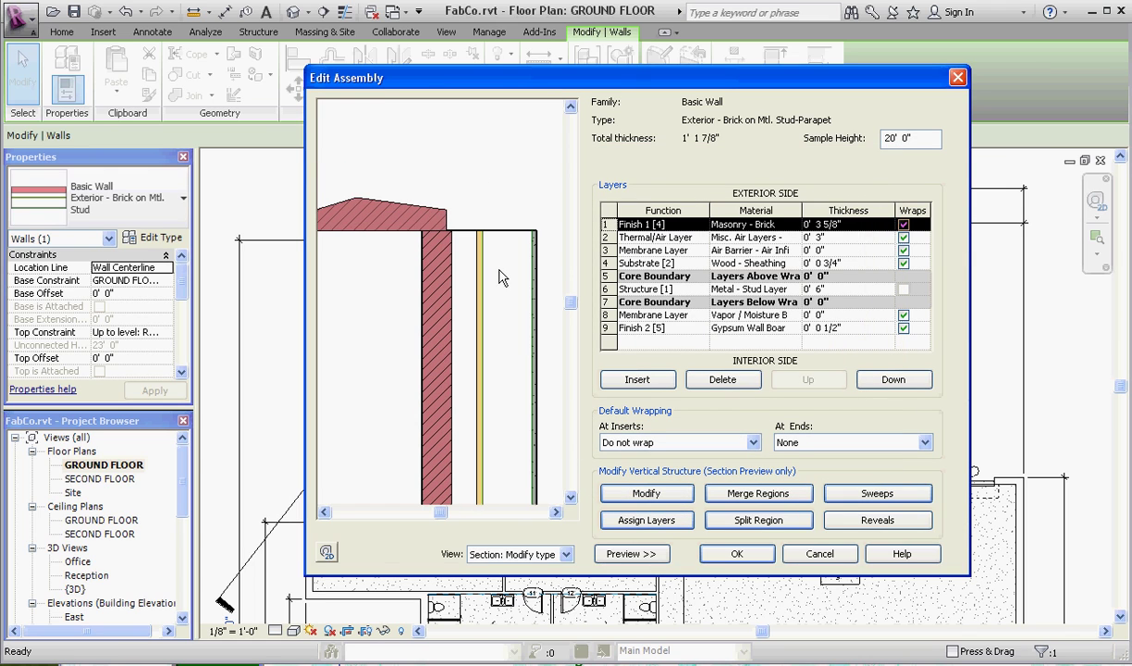
left_click(865, 490)
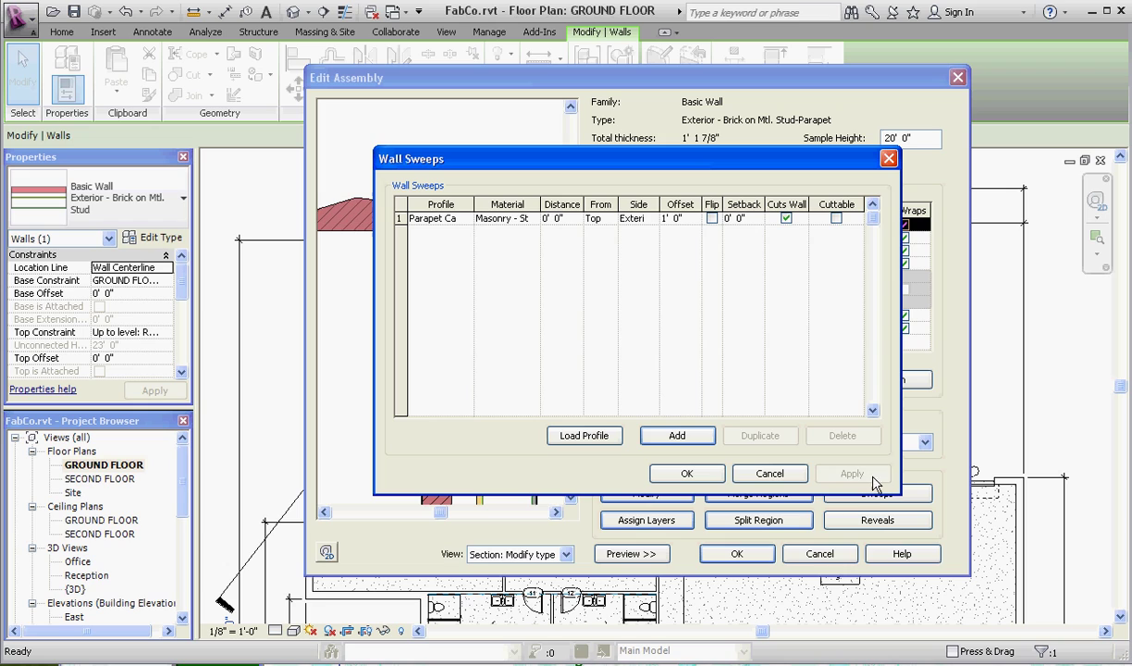
left_click(693, 220)
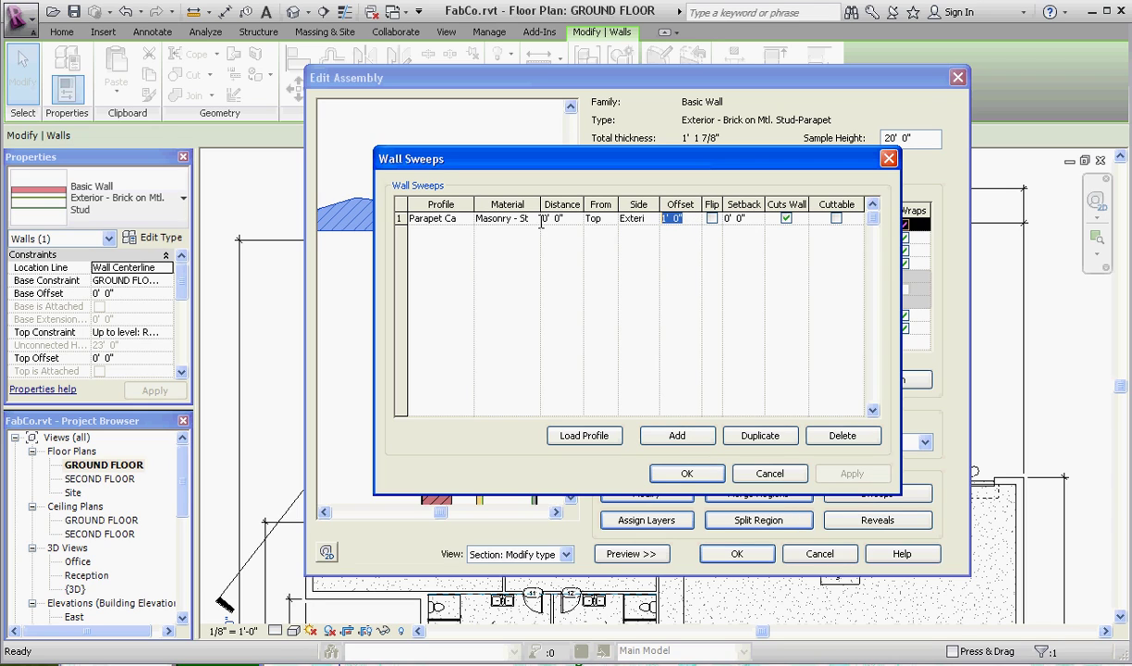
type("0")
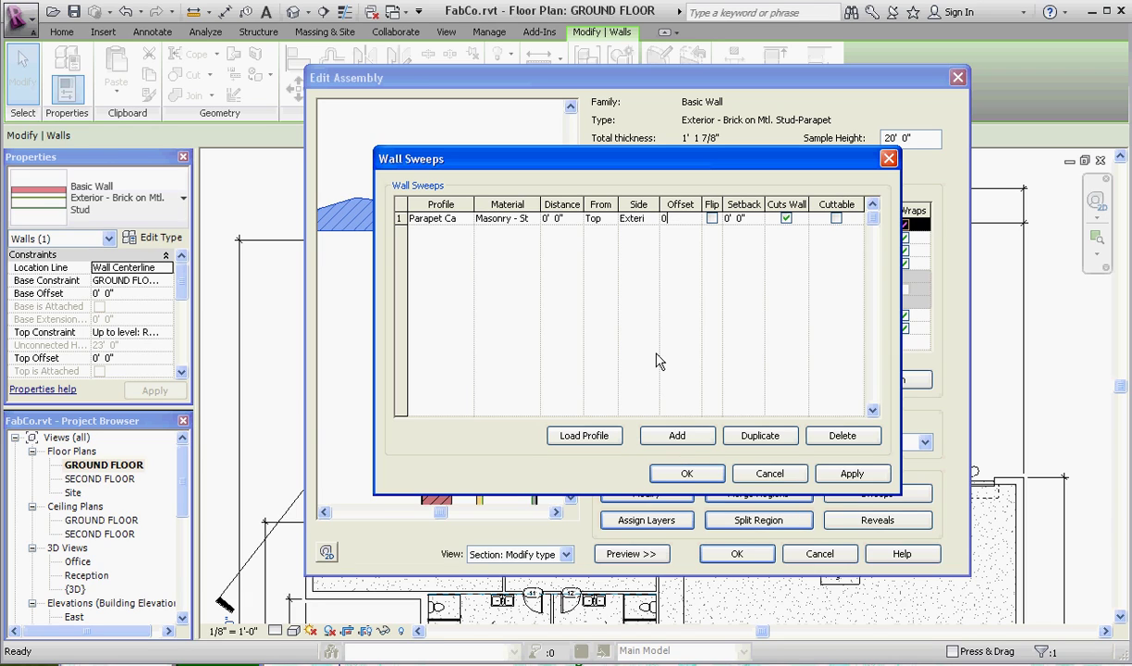
left_click(684, 474)
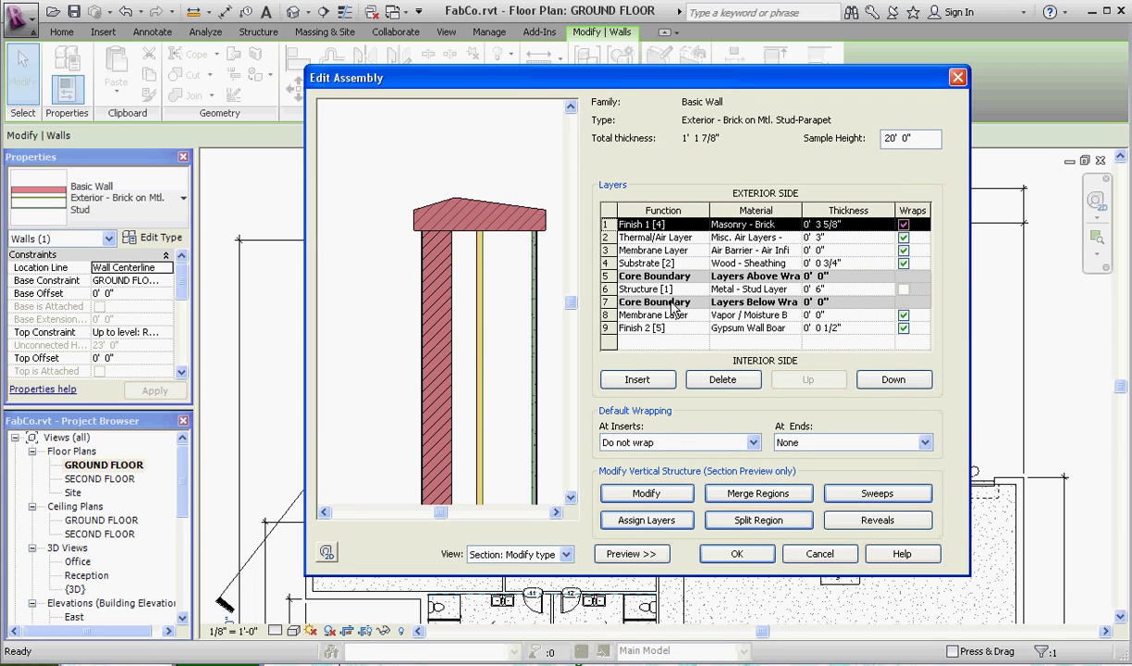
- Give the cap's Masonry - Stone - Marble material gray shading and a Sand surface pattern
left_click(875, 493)
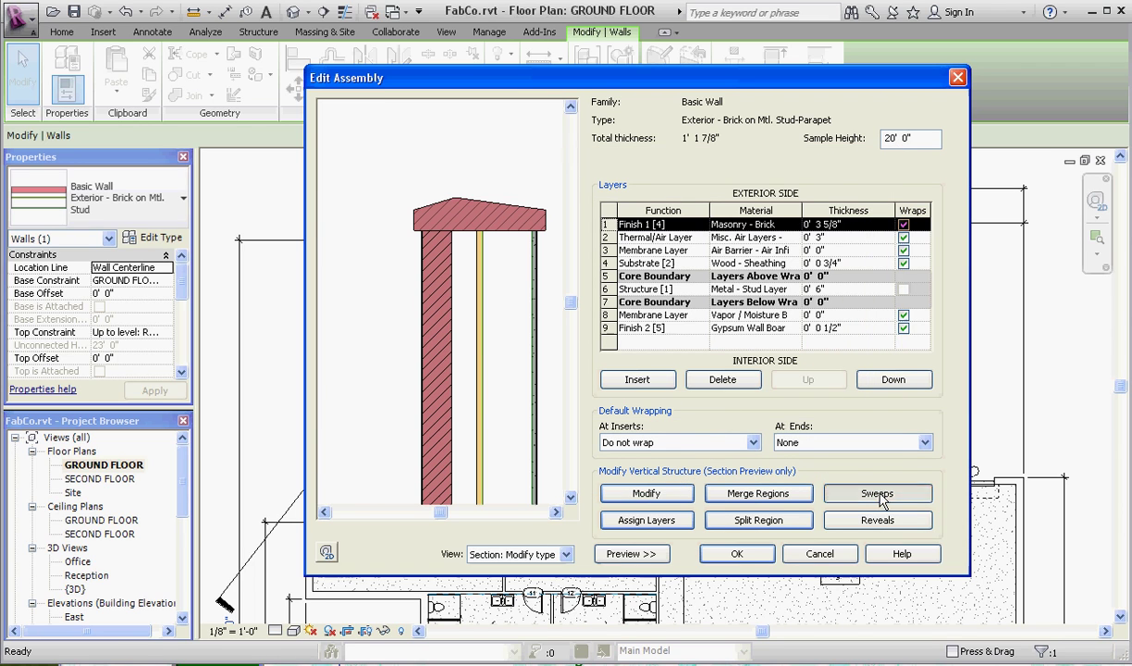
left_click(504, 218)
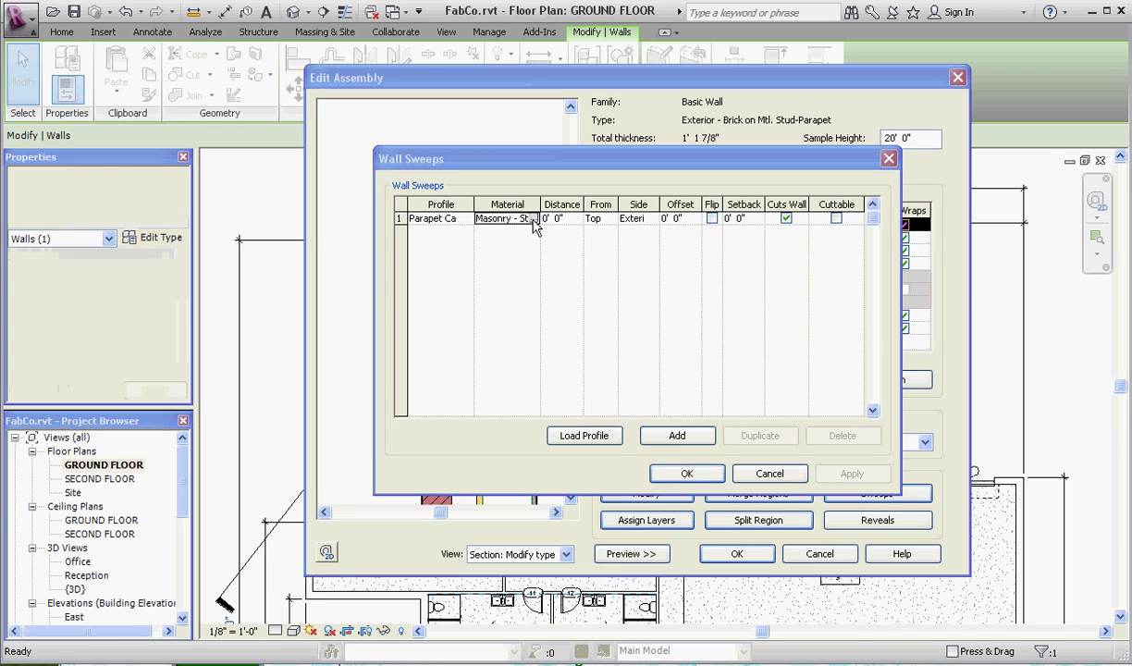
left_click(534, 219)
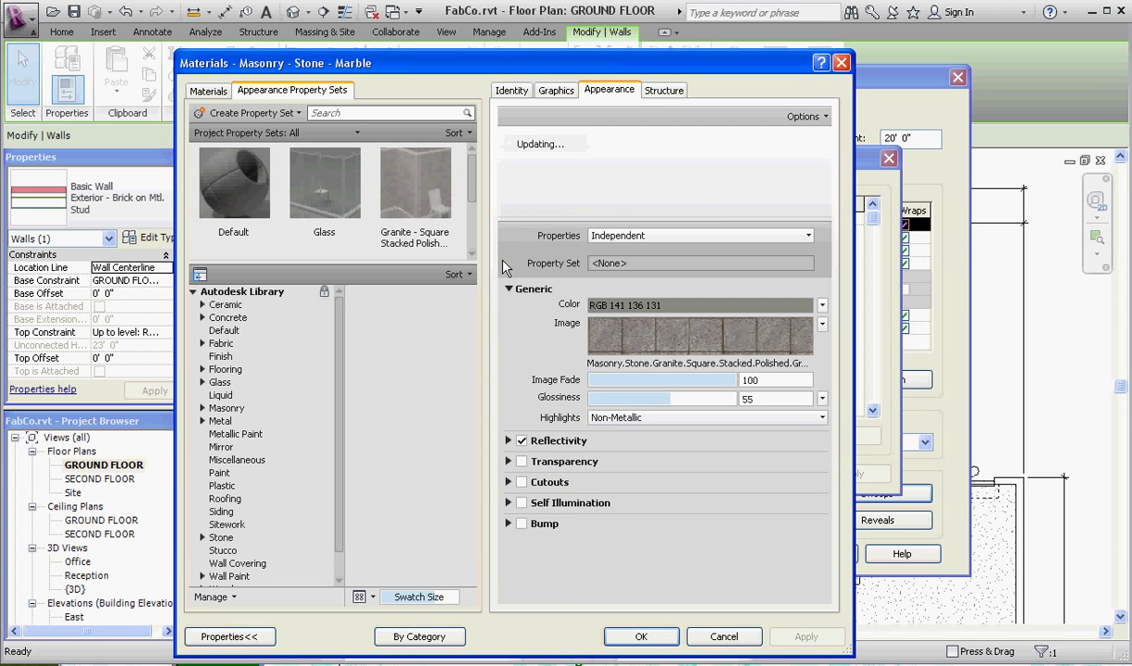
left_click(556, 91)
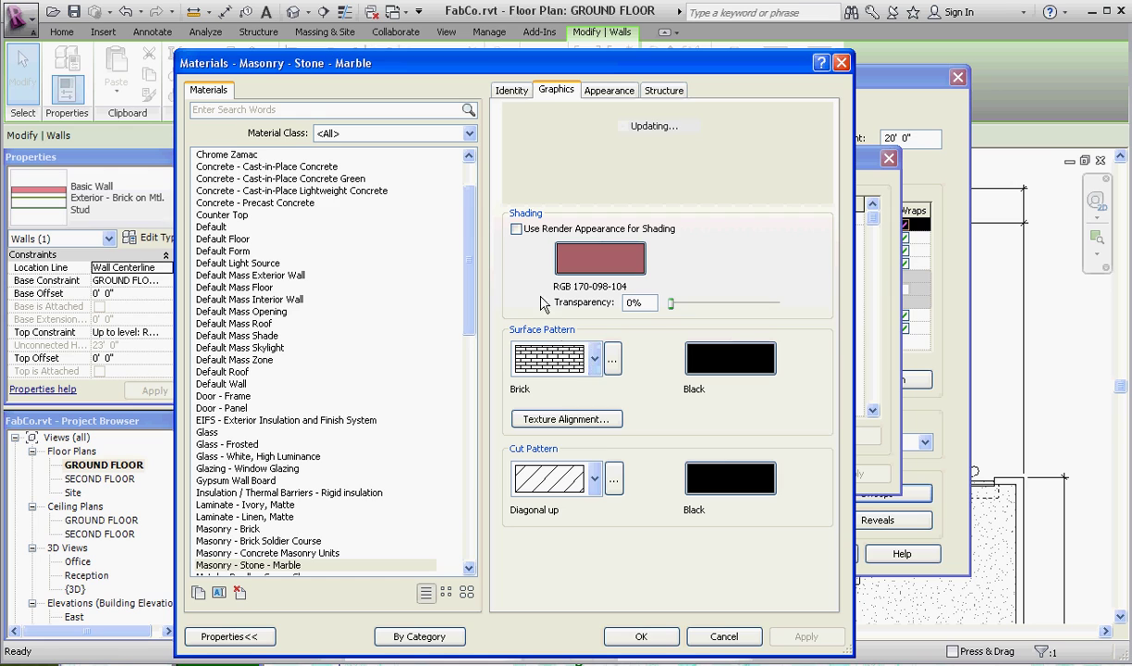
left_click(601, 257)
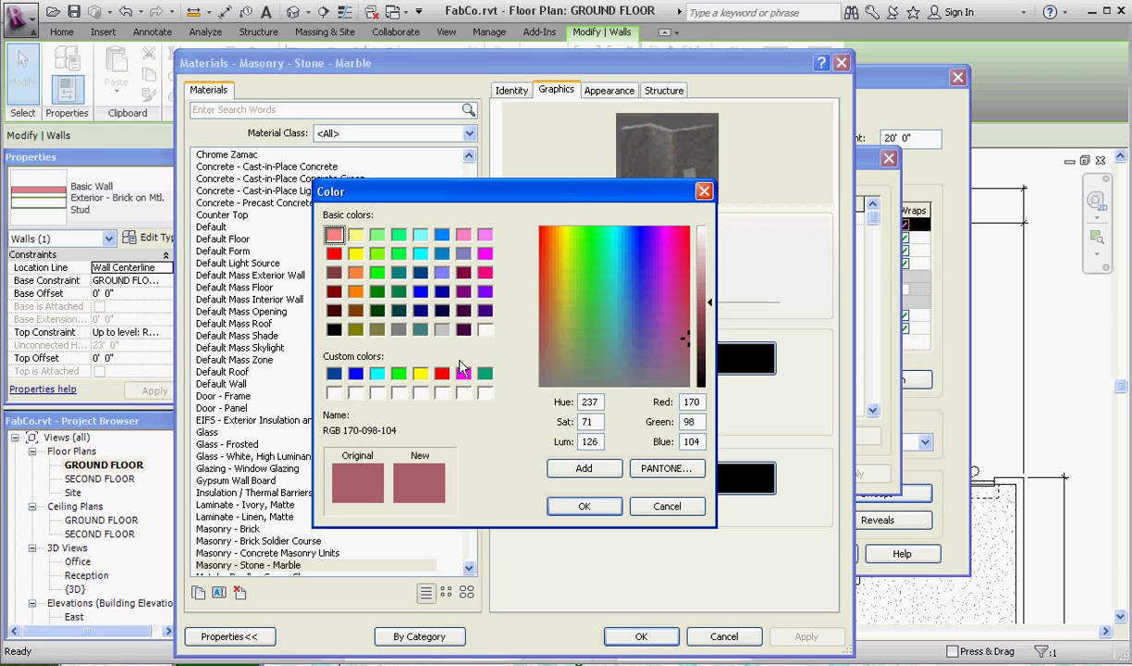
left_click(442, 328)
left_click(587, 505)
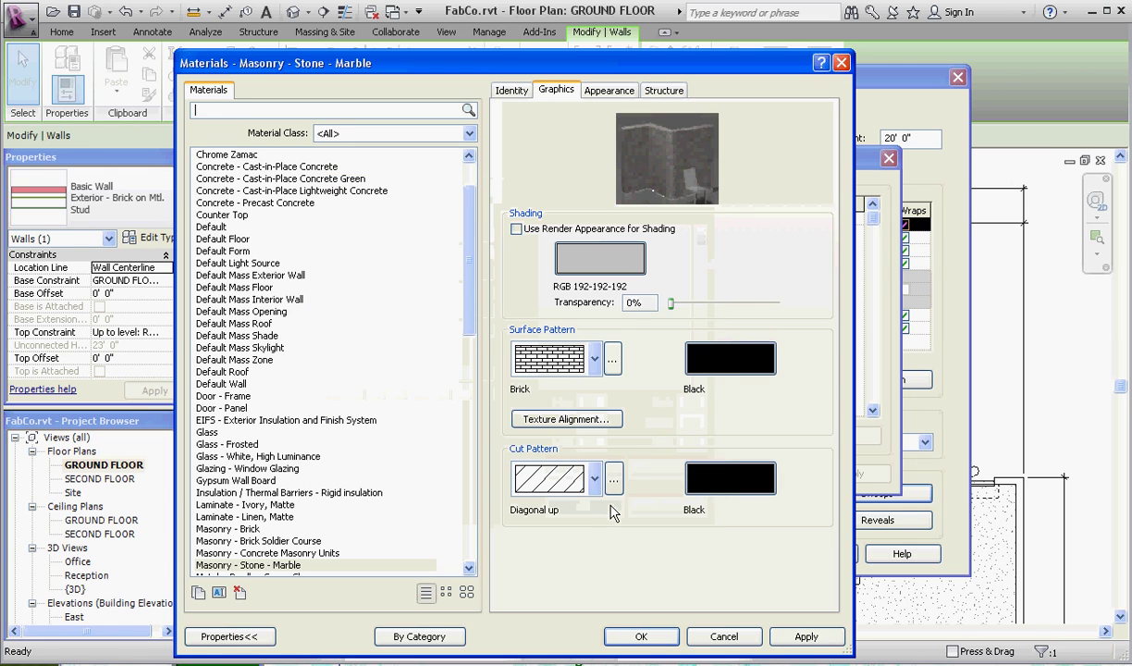
left_click(594, 361)
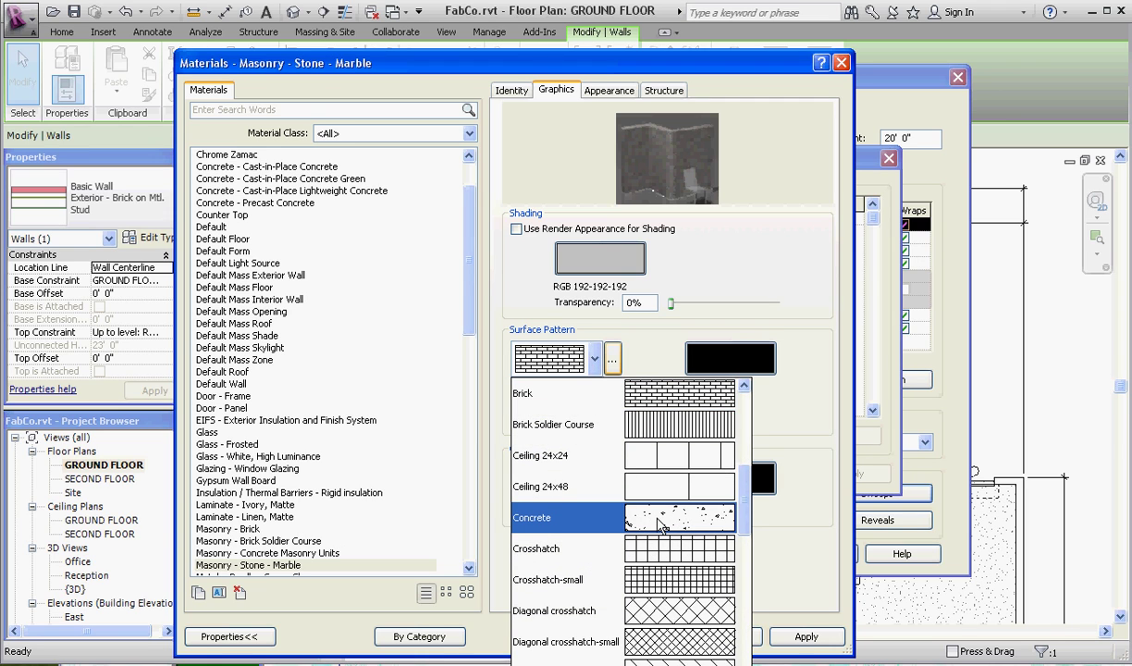
left_click_drag(744, 492, 756, 589)
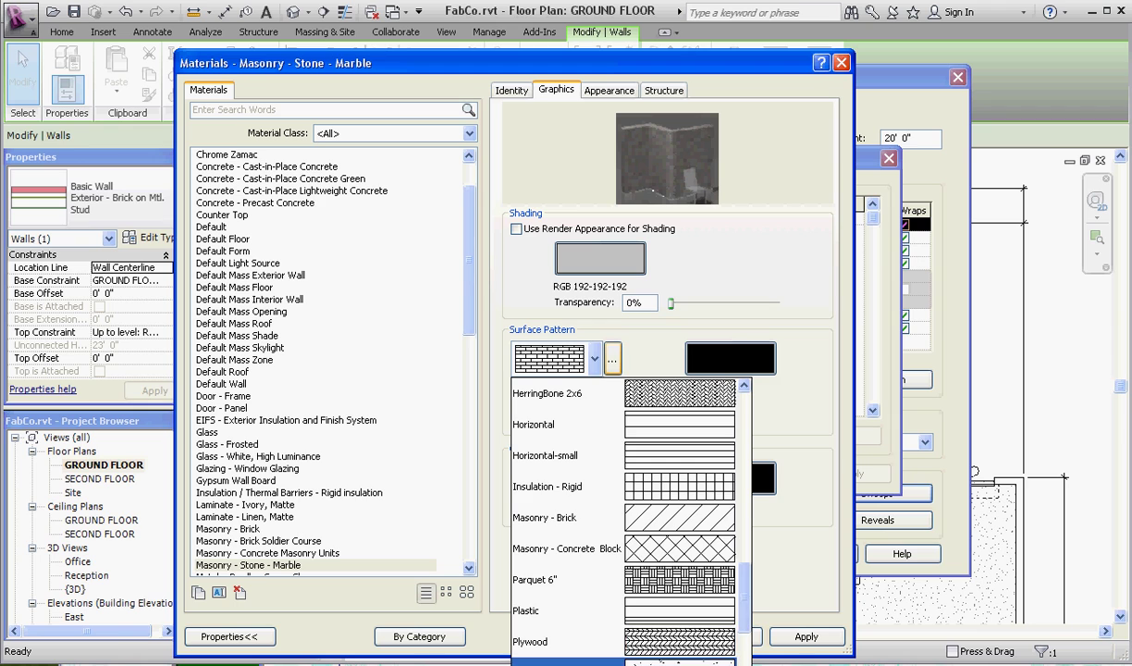
left_click(555, 662)
left_click(641, 636)
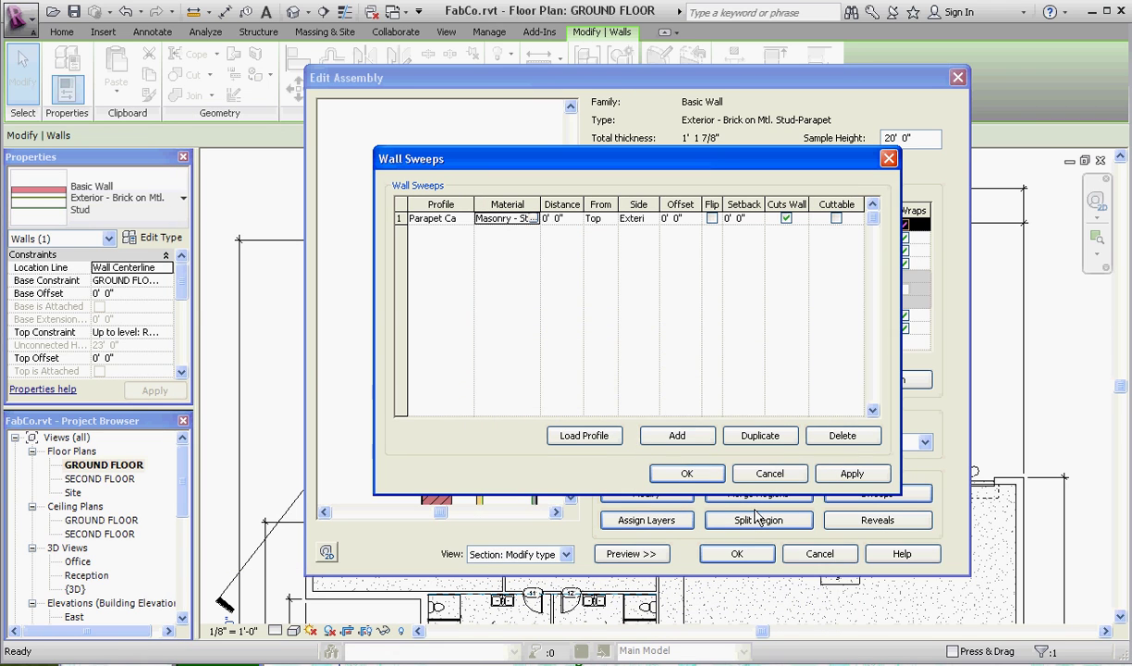
- Accept the Wall Sweeps, Edit Assembly and Type Properties changes for the parapet type
left_click(677, 402)
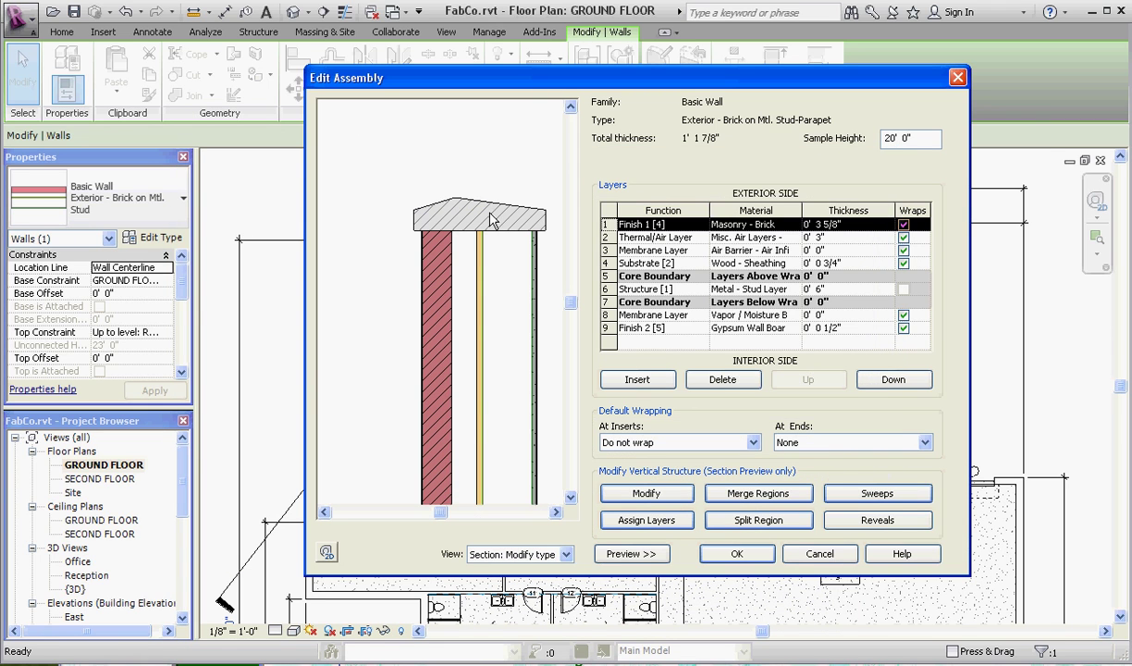
left_click(733, 553)
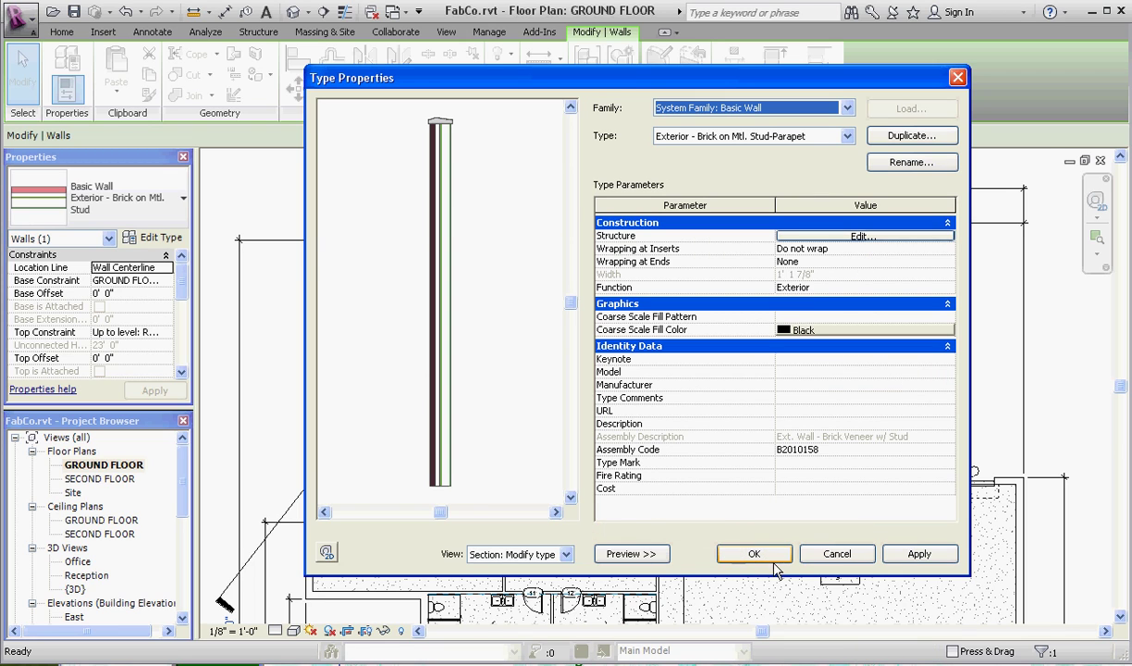
left_click(751, 554)
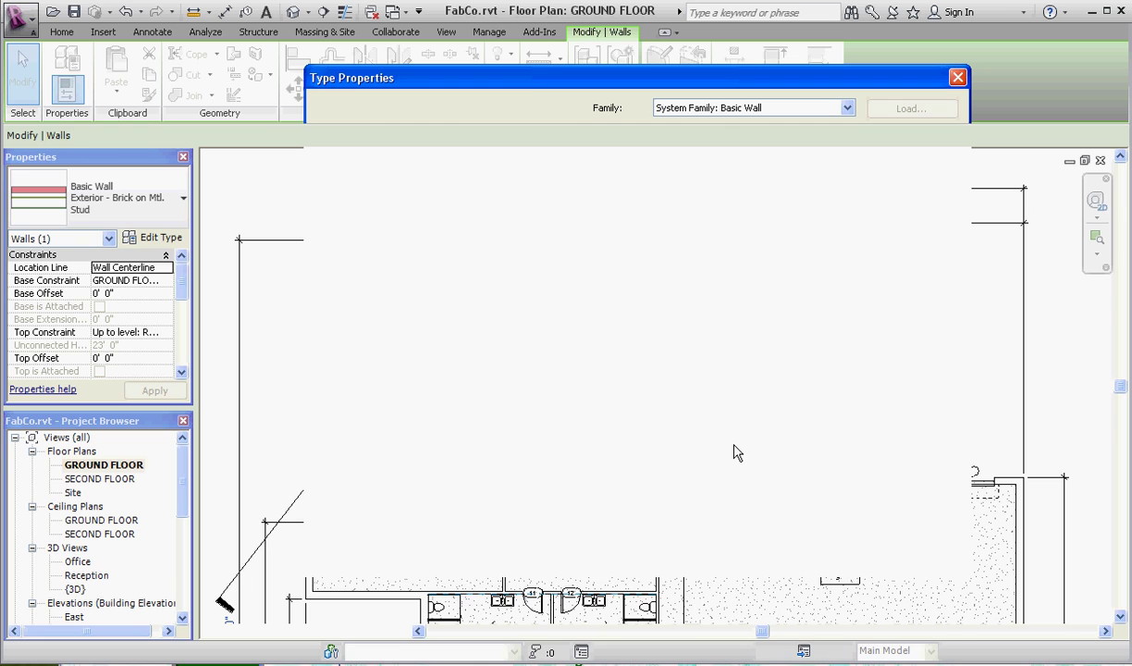
- Deselect the wall, then open the {3D} view and zoom to inspect the cap
left_click(978, 392)
left_click(75, 589)
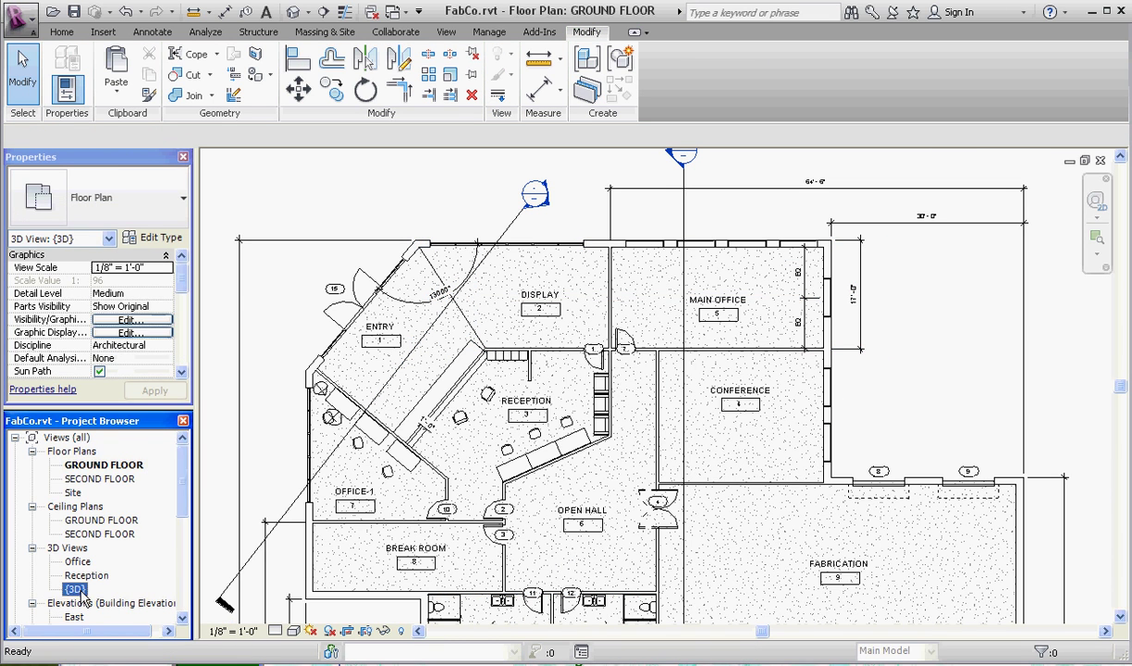
double_click(77, 590)
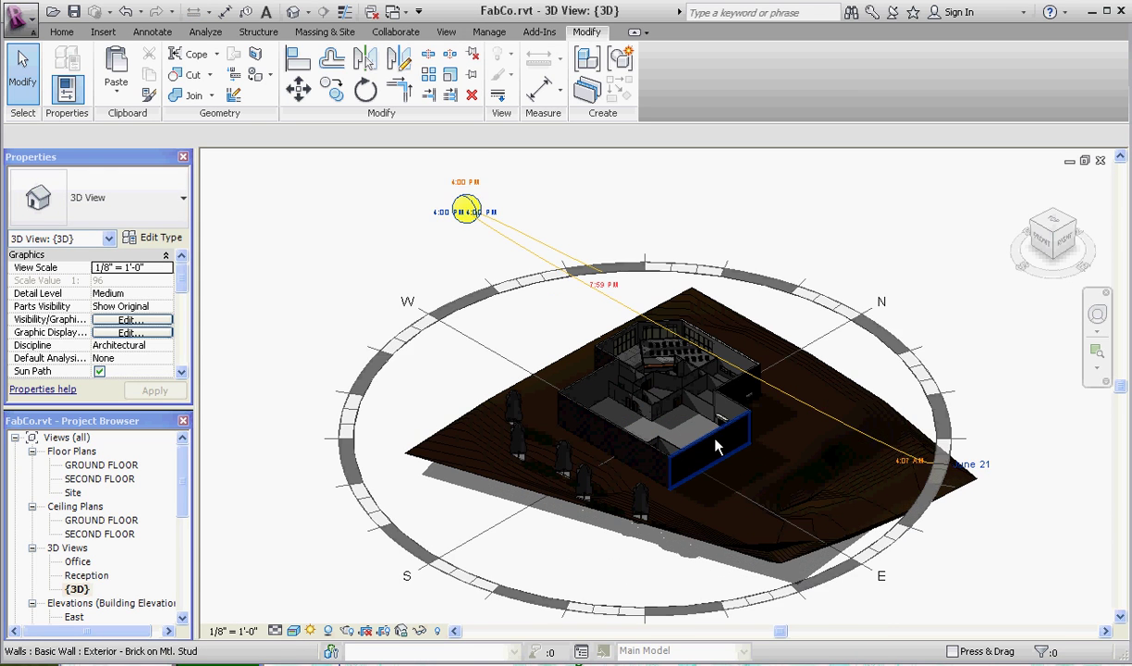
scroll(715, 447, "up", 2)
scroll(771, 325, "up", 5)
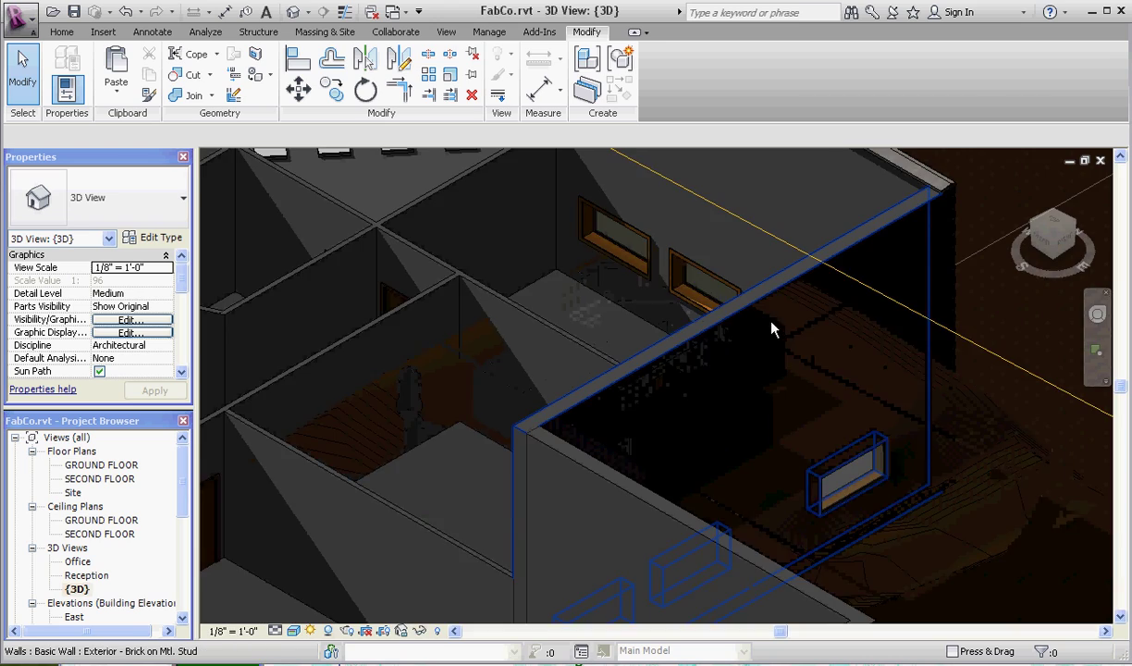
scroll(727, 455, "down", 3)
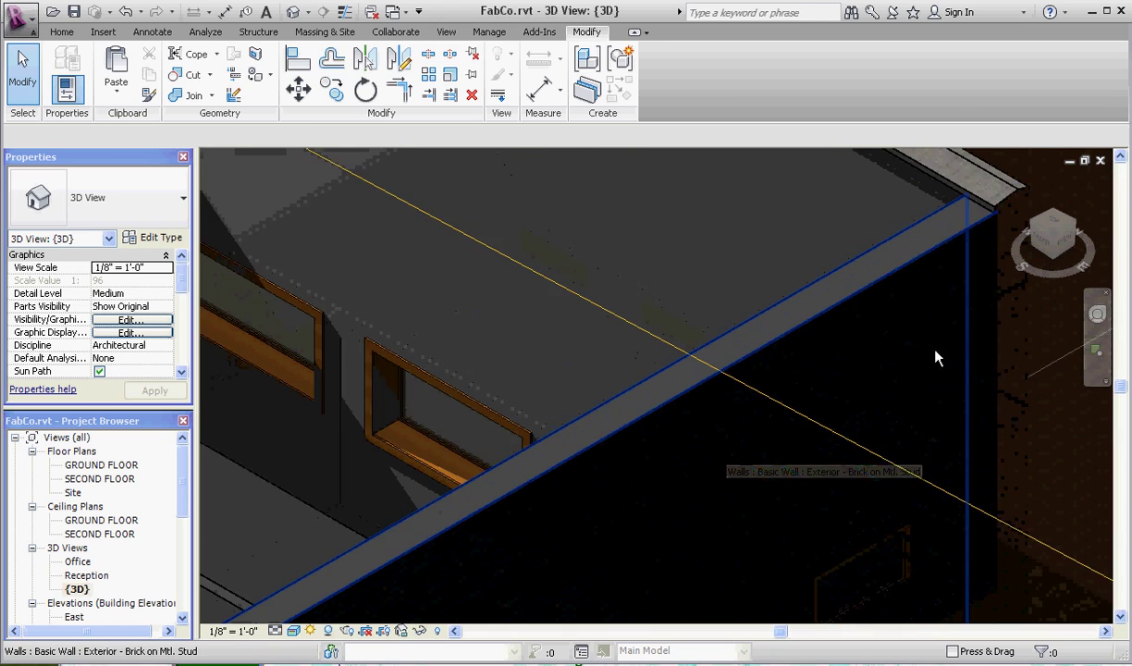
scroll(894, 472, "down", 2)
scroll(893, 319, "up", 2)
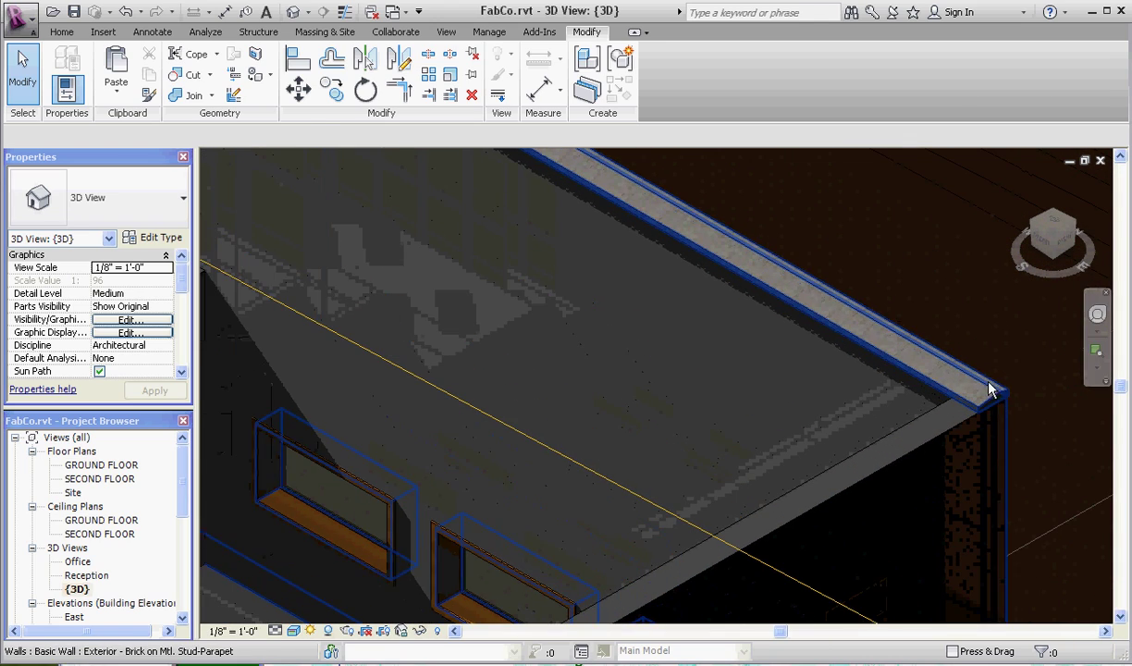
scroll(834, 394, "down", 3)
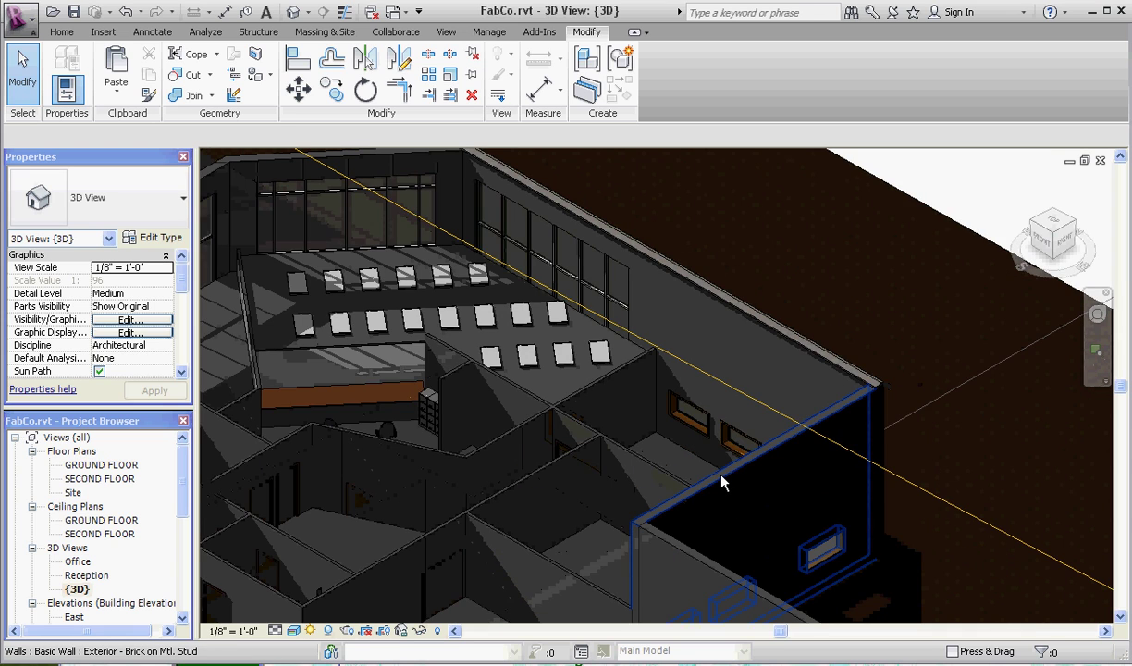
- Select all visible exterior walls and switch them to Exterior - Brick on Mtl. Stud-Parapet
right_click(722, 482)
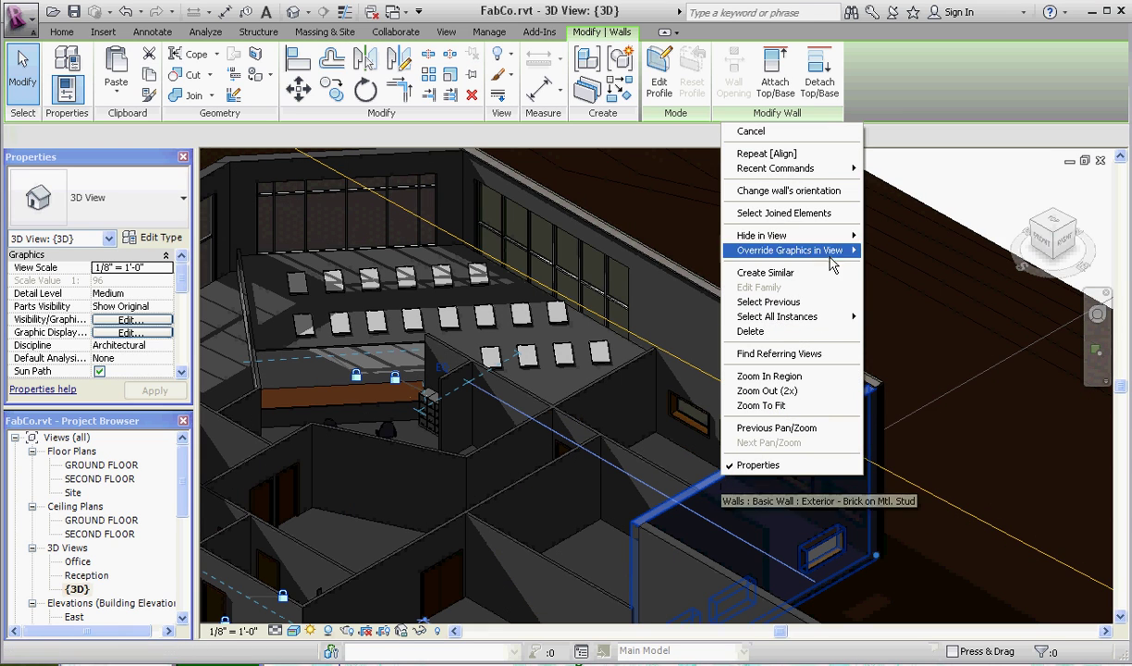
mouse_move(813, 324)
left_click(895, 316)
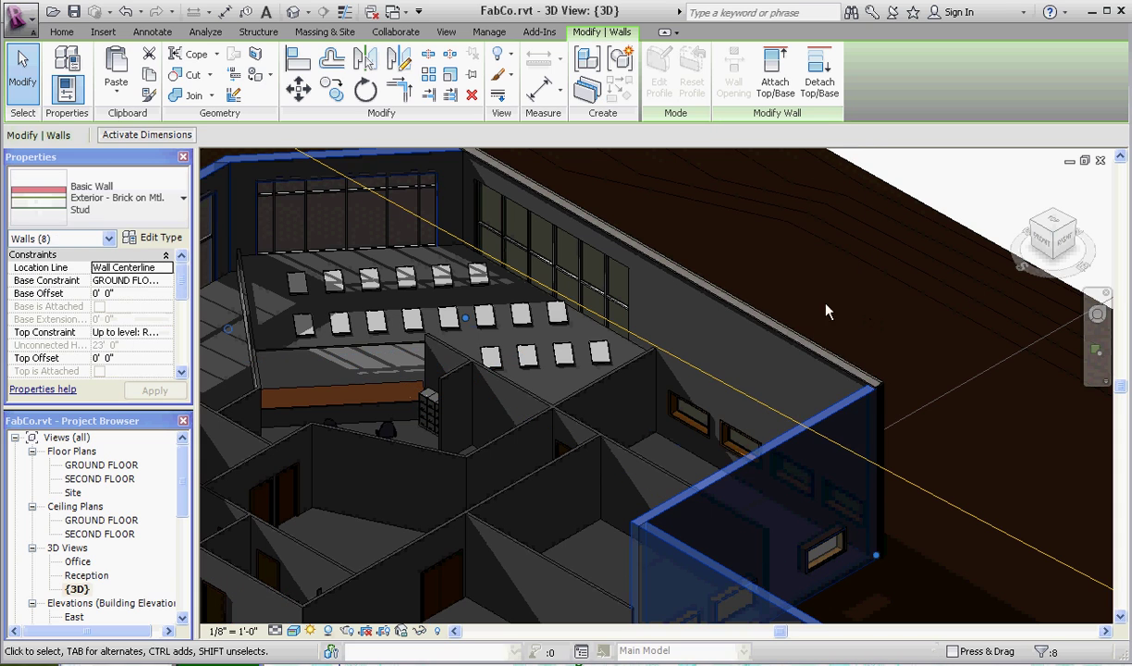
left_click(185, 203)
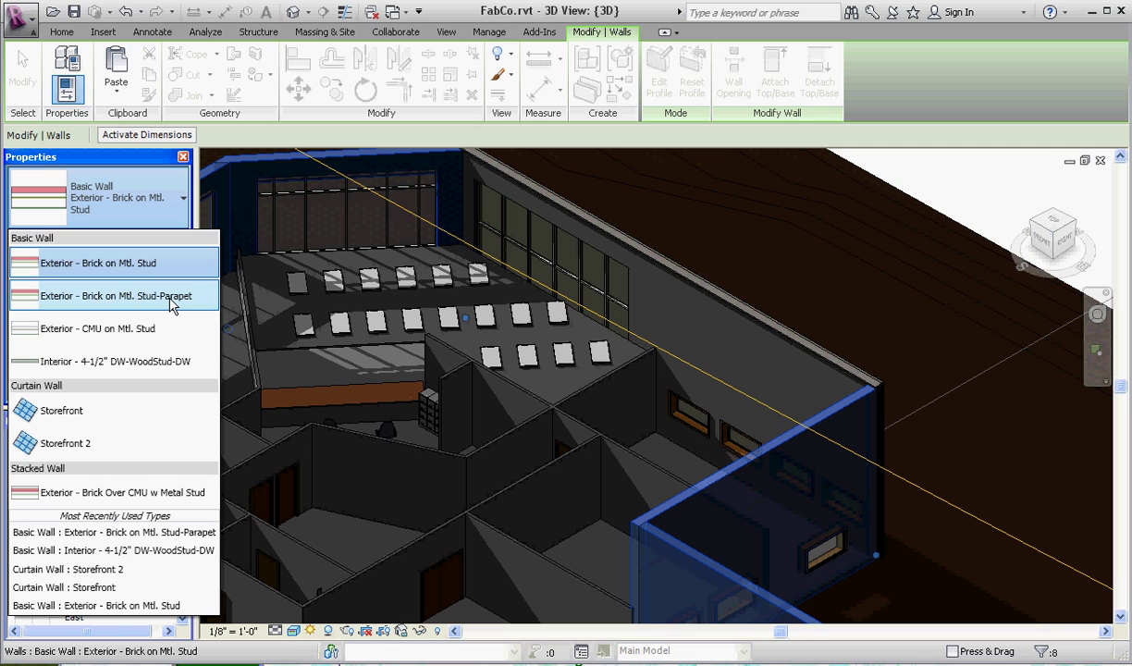
left_click(171, 298)
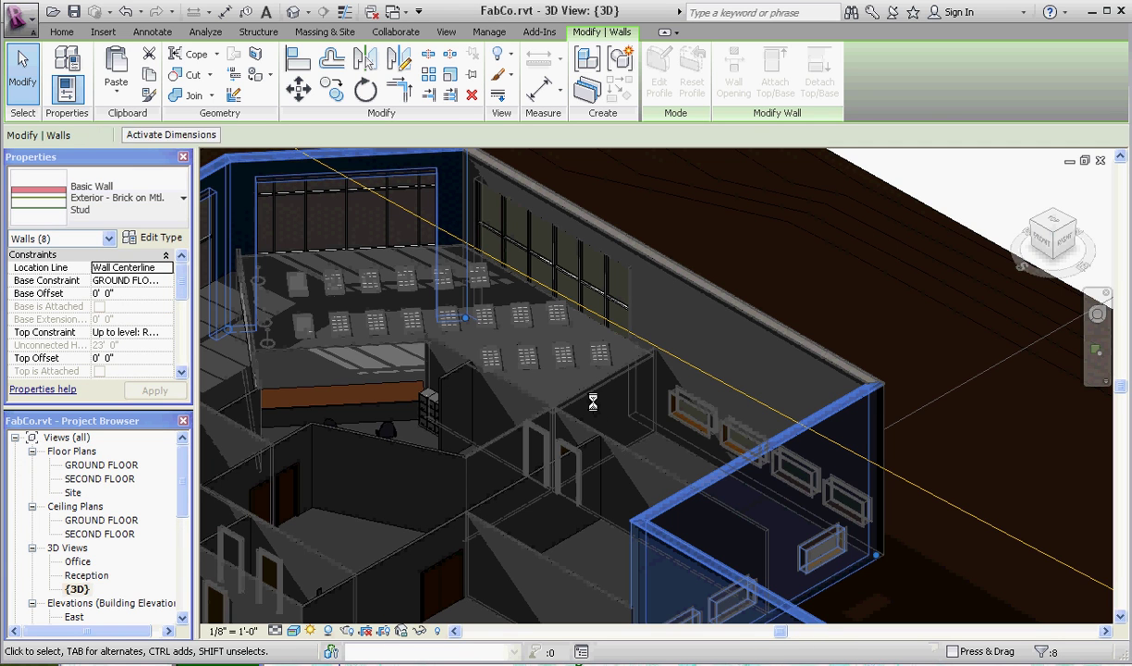
key("Escape")
scroll(601, 409, "down", 3)
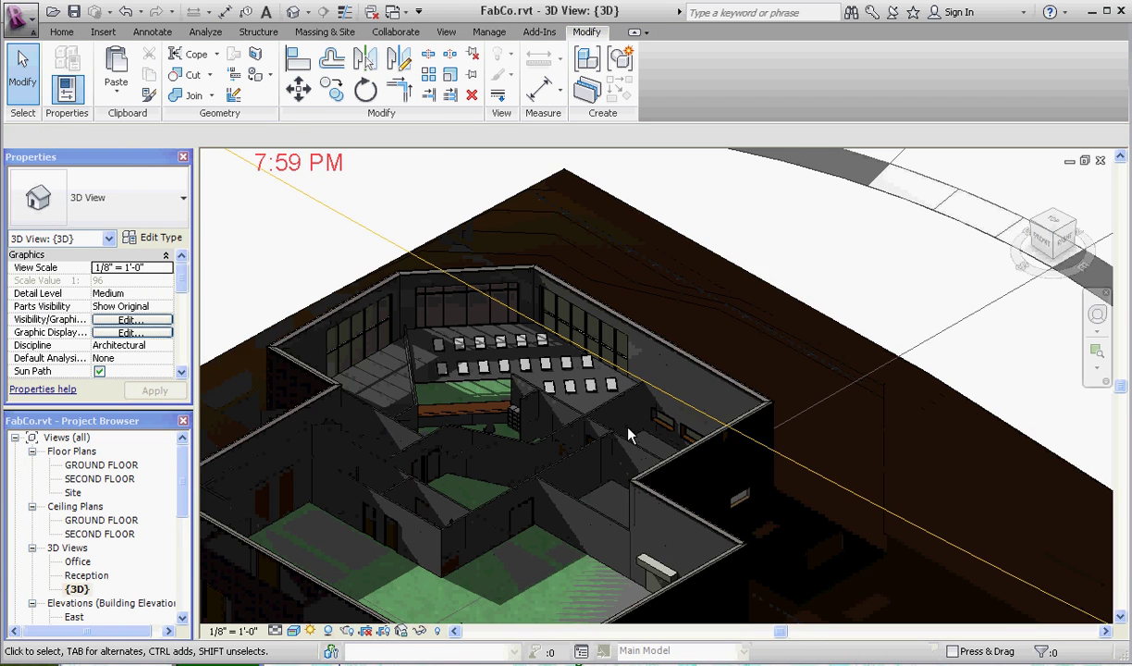
scroll(629, 435, "down", 1)
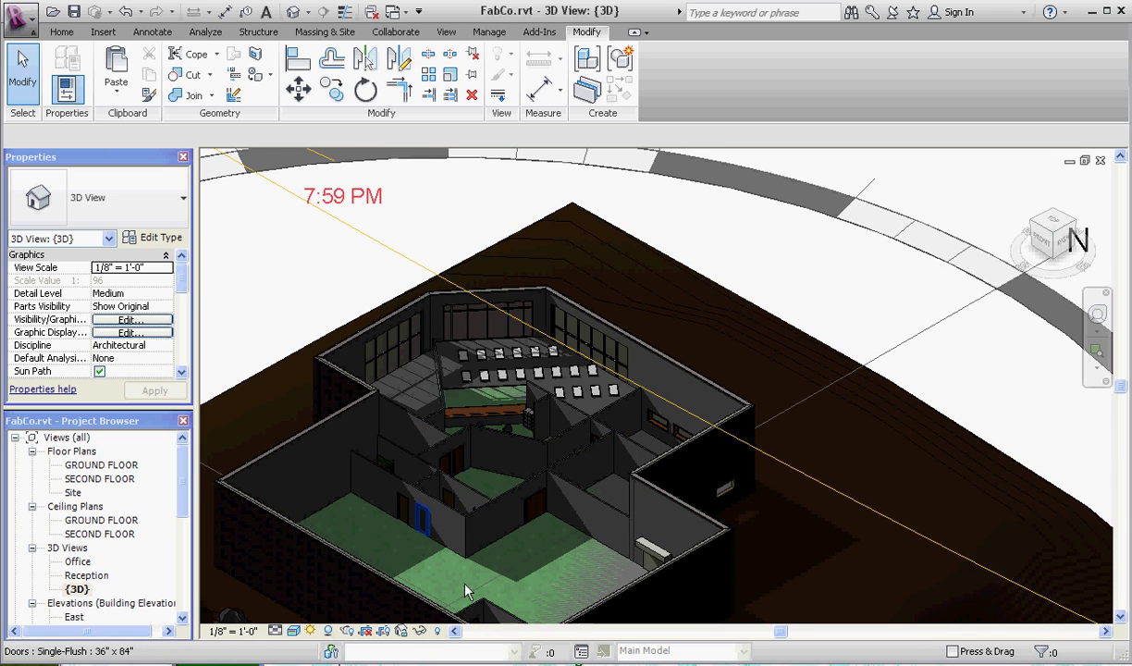
scroll(465, 590, "down", 2)
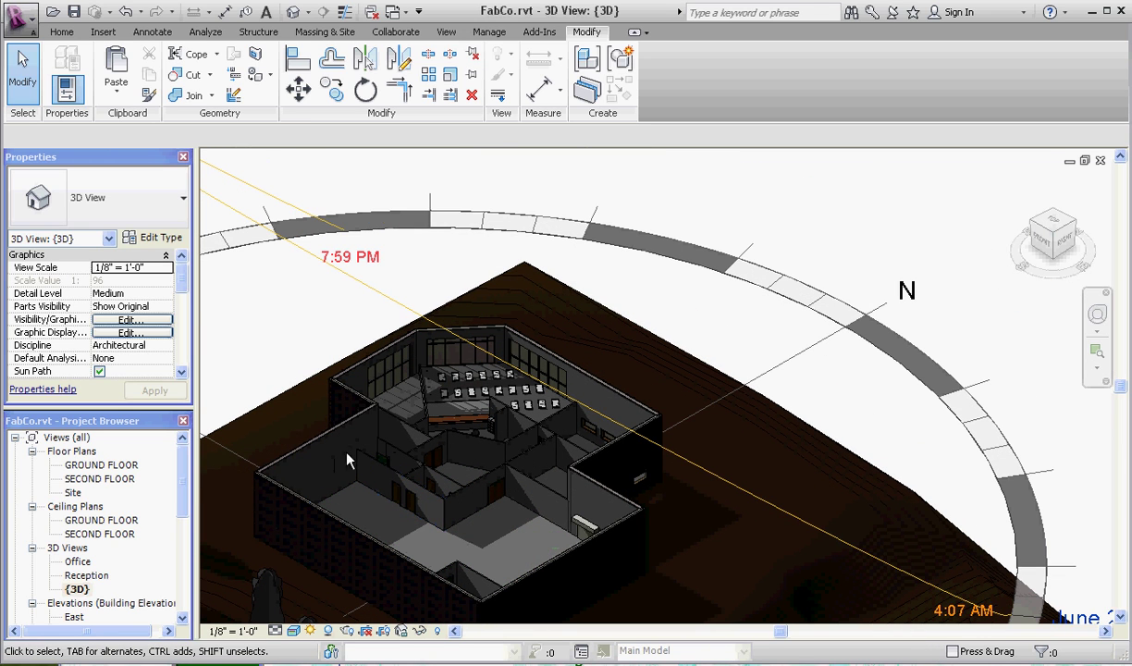